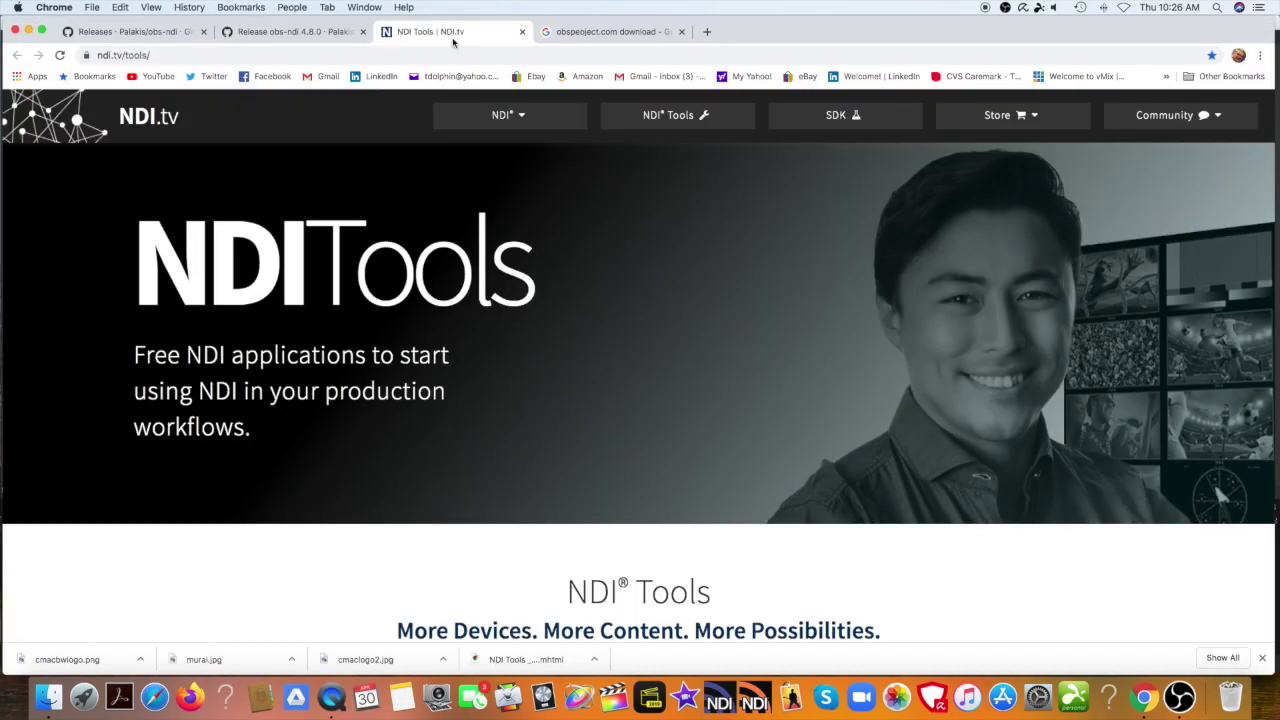
Bring the 'Release obs-ndi' GitHub tab to the front in Chrome.
left_click(333, 38)
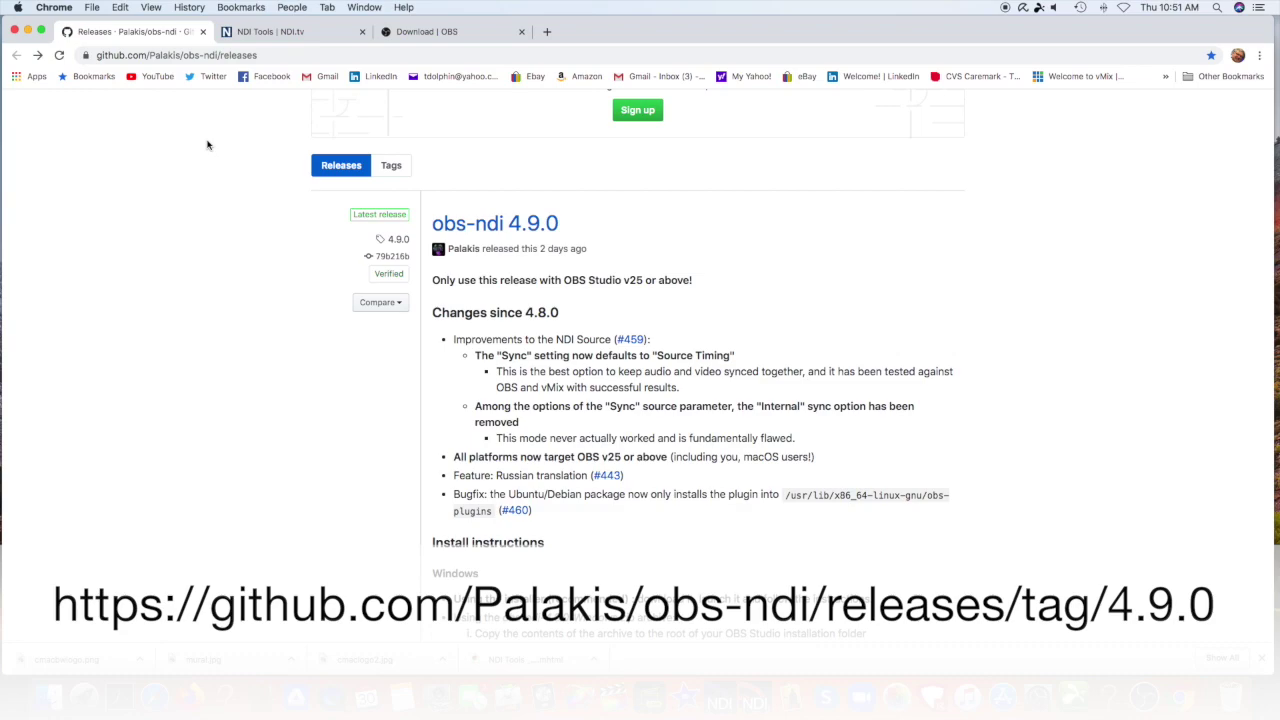
Open the obs-ndi 4.9.0 release and scroll down to its macOS instructions.
left_click(490, 228)
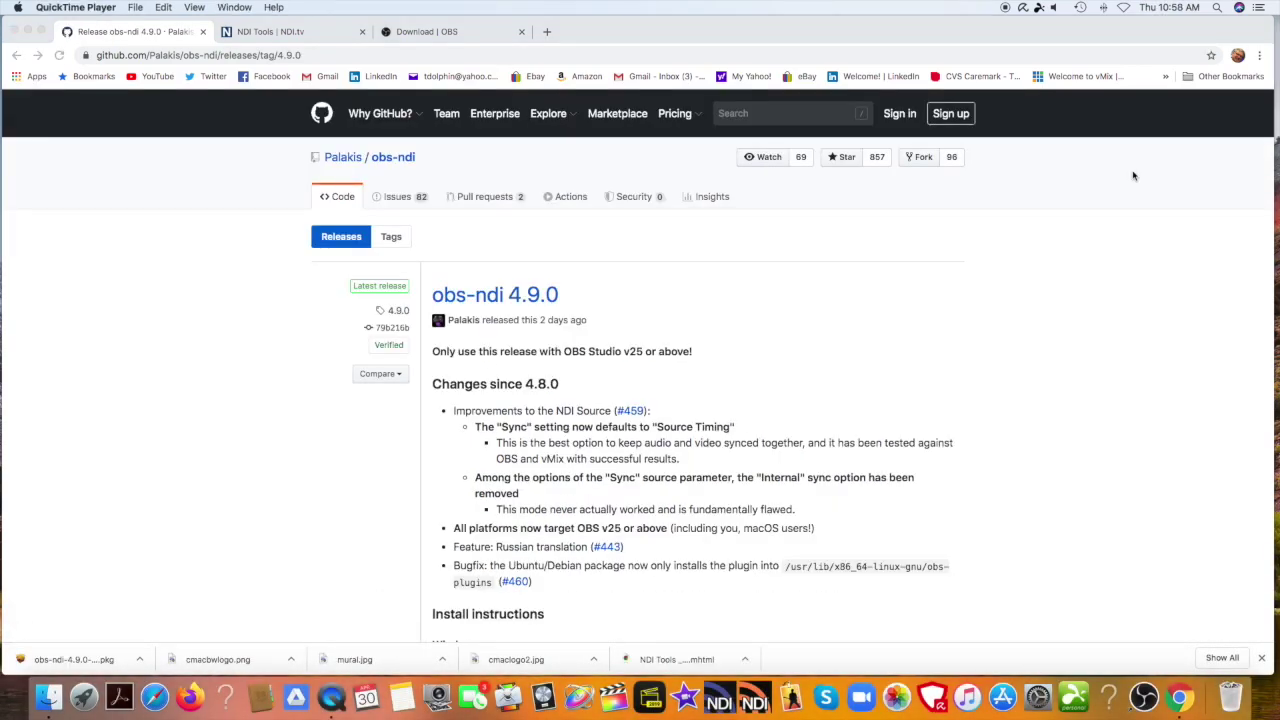
scroll(1001, 330, "down", 5)
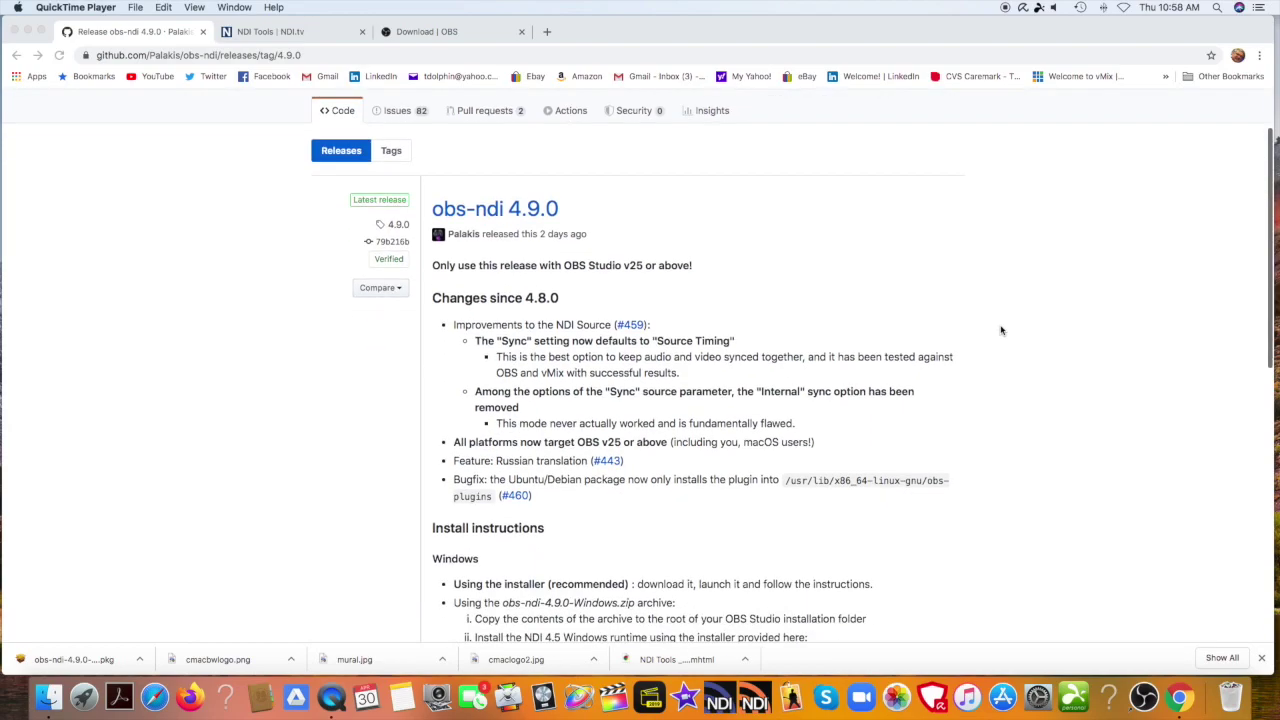
scroll(1001, 330, "down", 4)
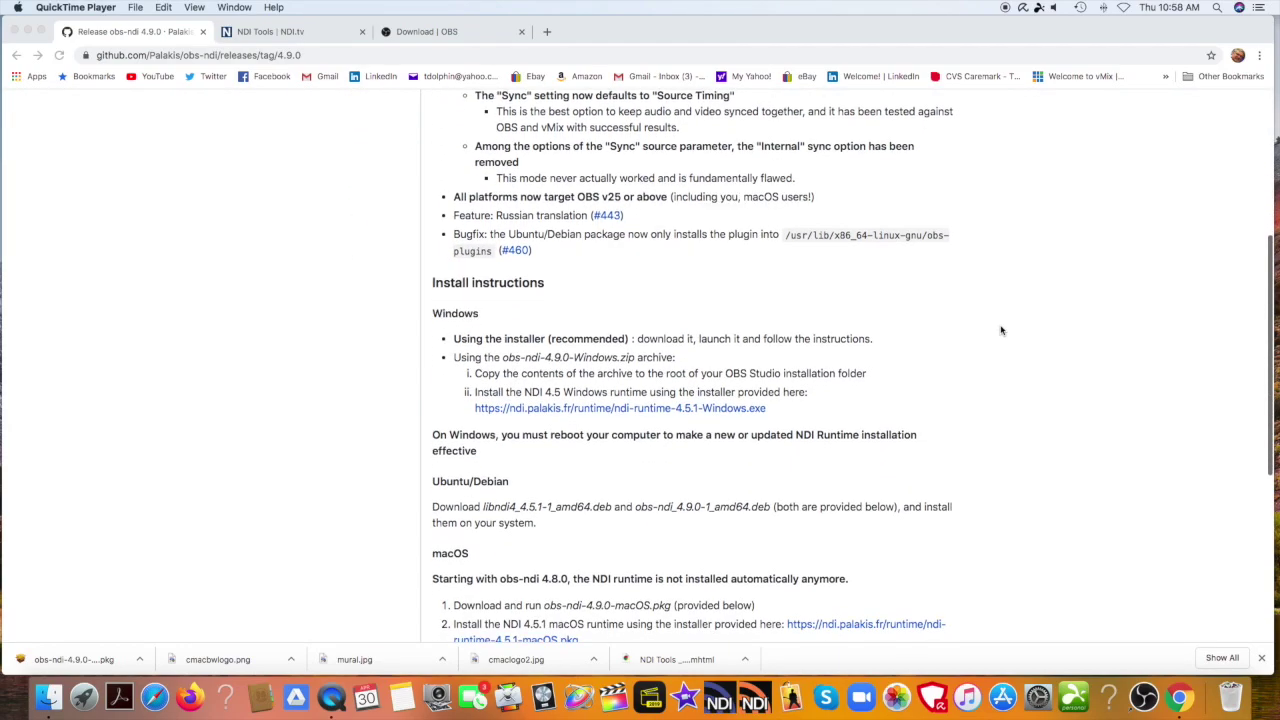
scroll(1001, 330, "down", 1)
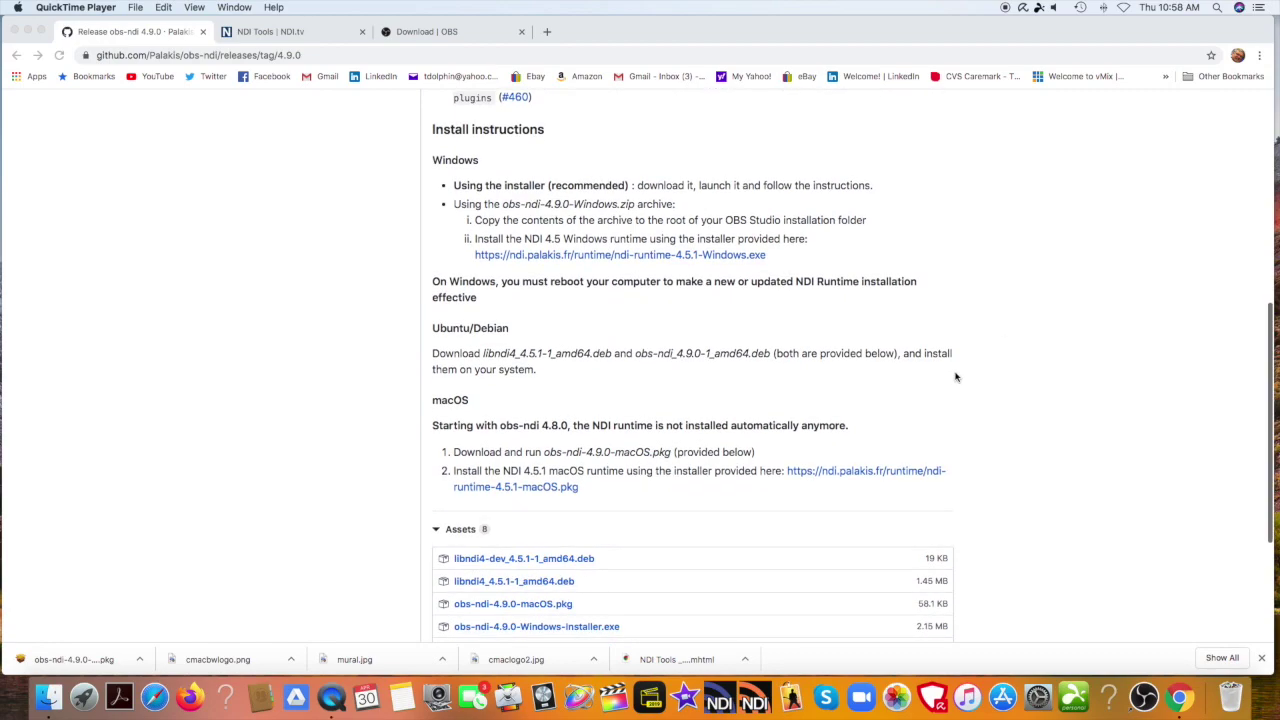
Save ndi-runtime-4.5.1-macOS.pkg to the Desktop and bring up its download options.
left_click(828, 473)
left_click(831, 474)
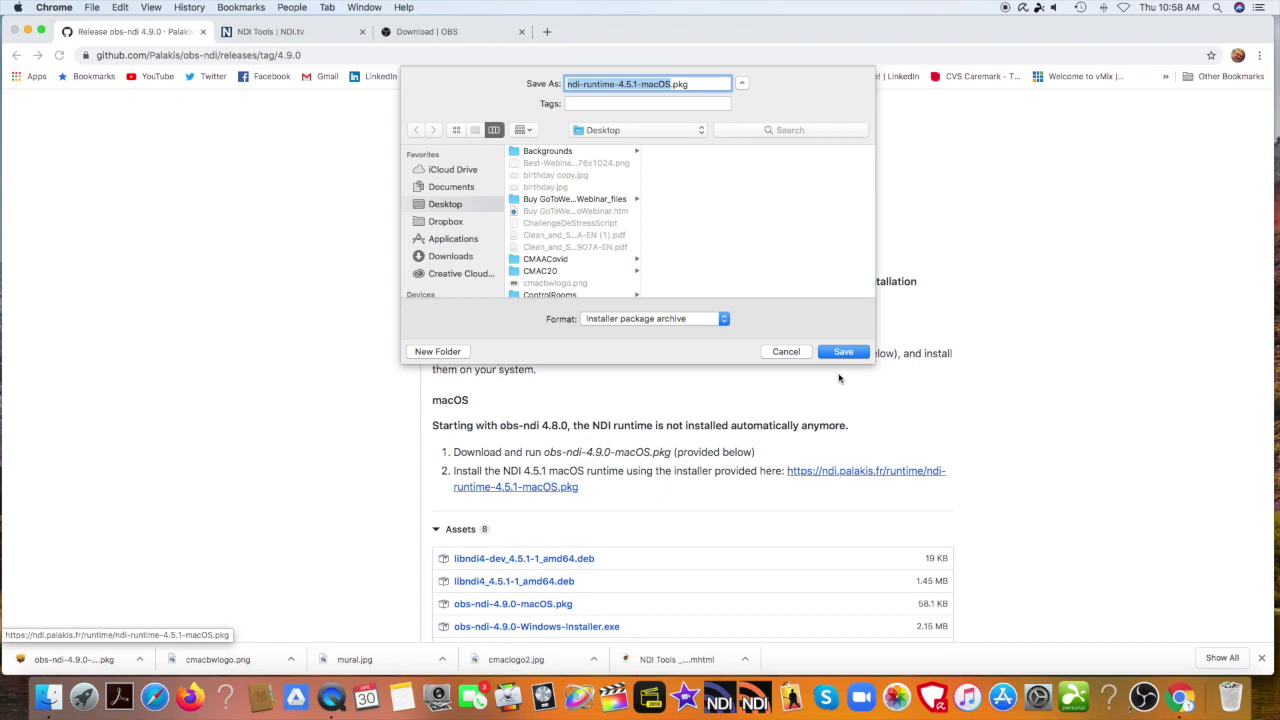
left_click(840, 352)
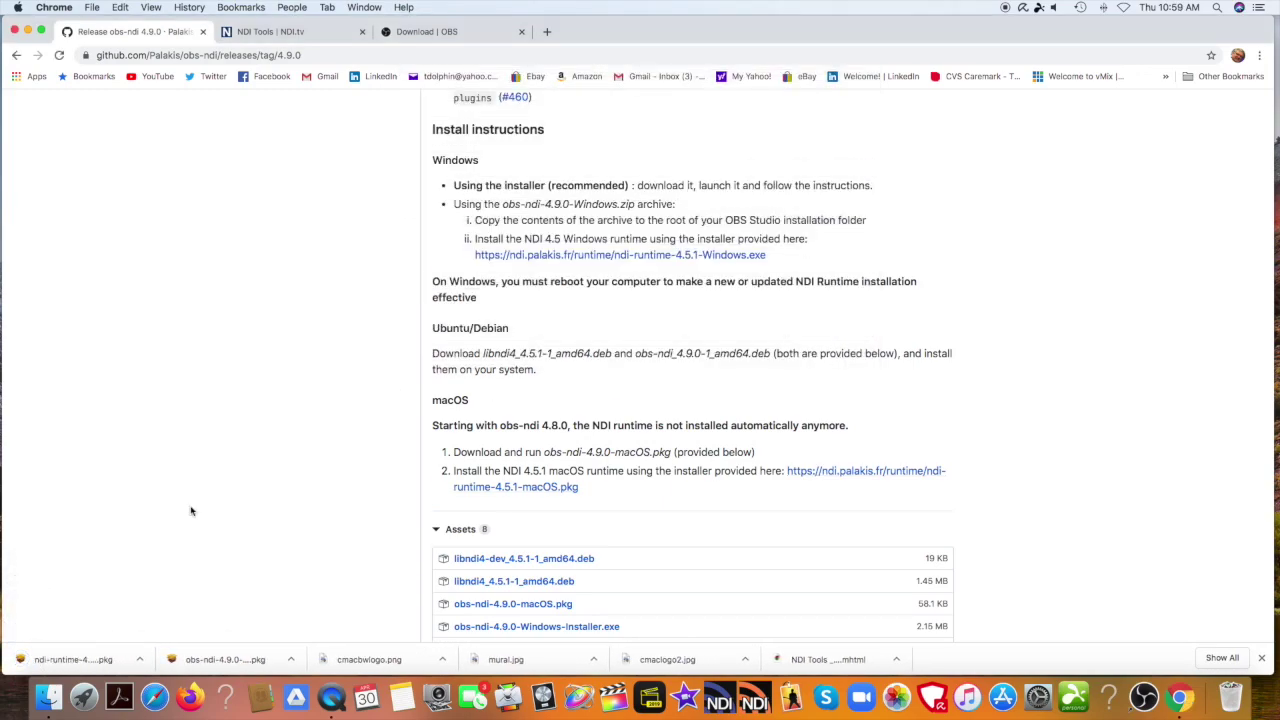
left_click(139, 660)
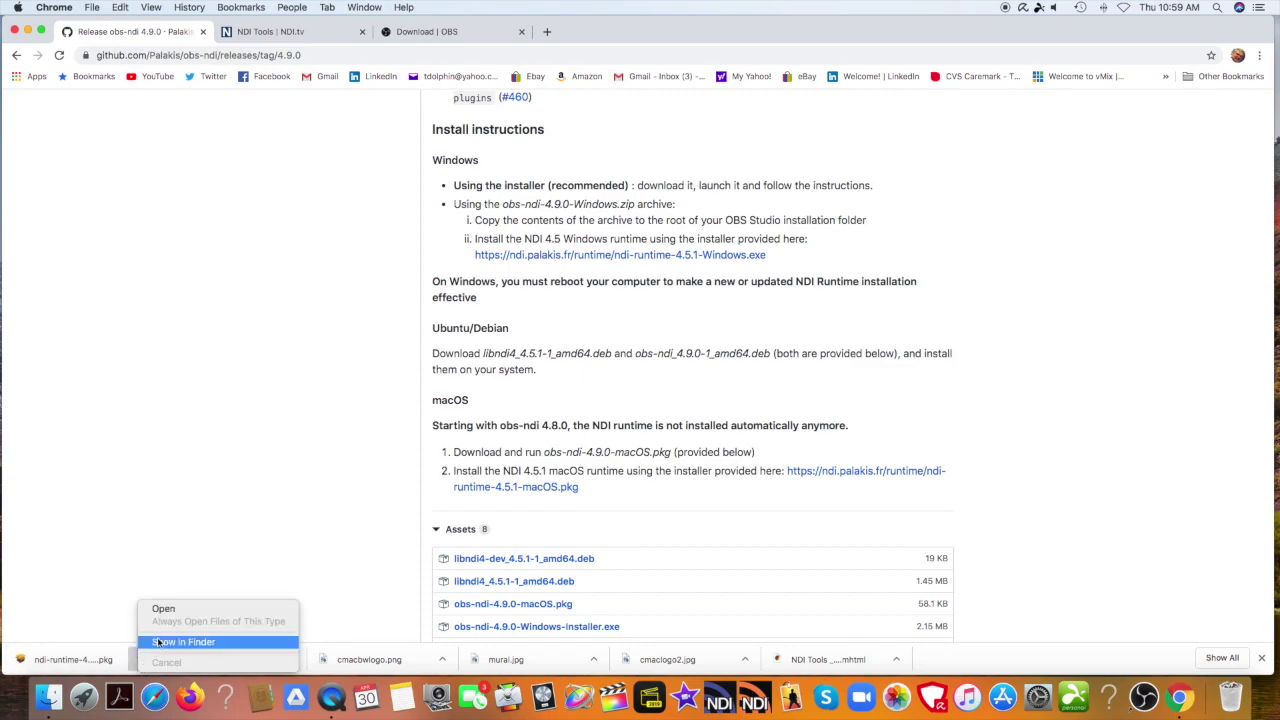
Run the NDI 4.5.1 runtime installer, accept the license, authorize with the account password, then close it.
left_click(170, 609)
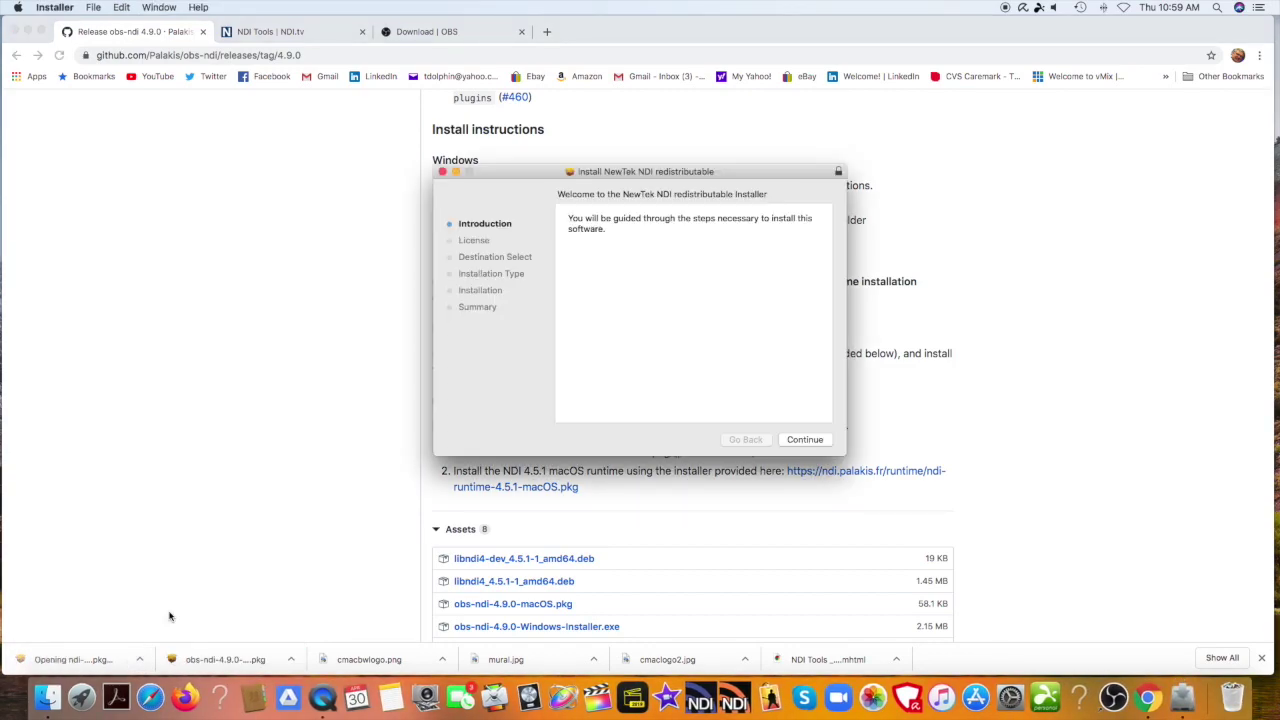
left_click(790, 440)
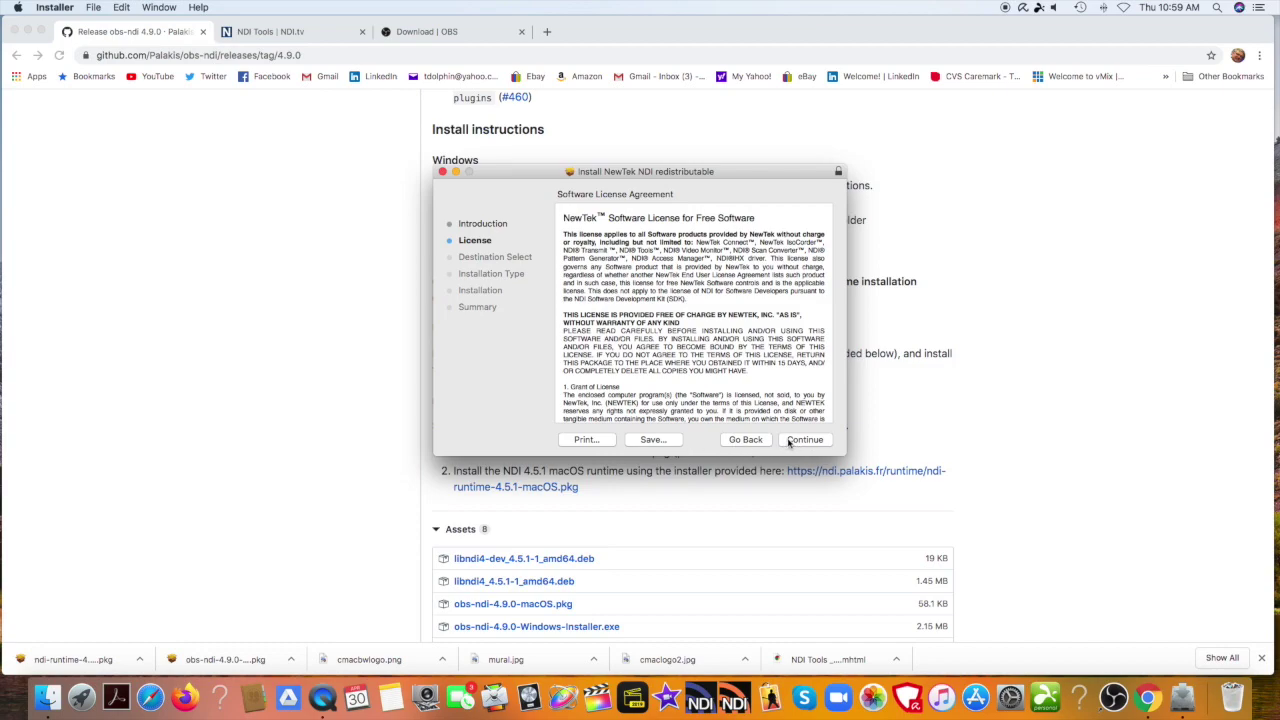
left_click(790, 440)
left_click(772, 279)
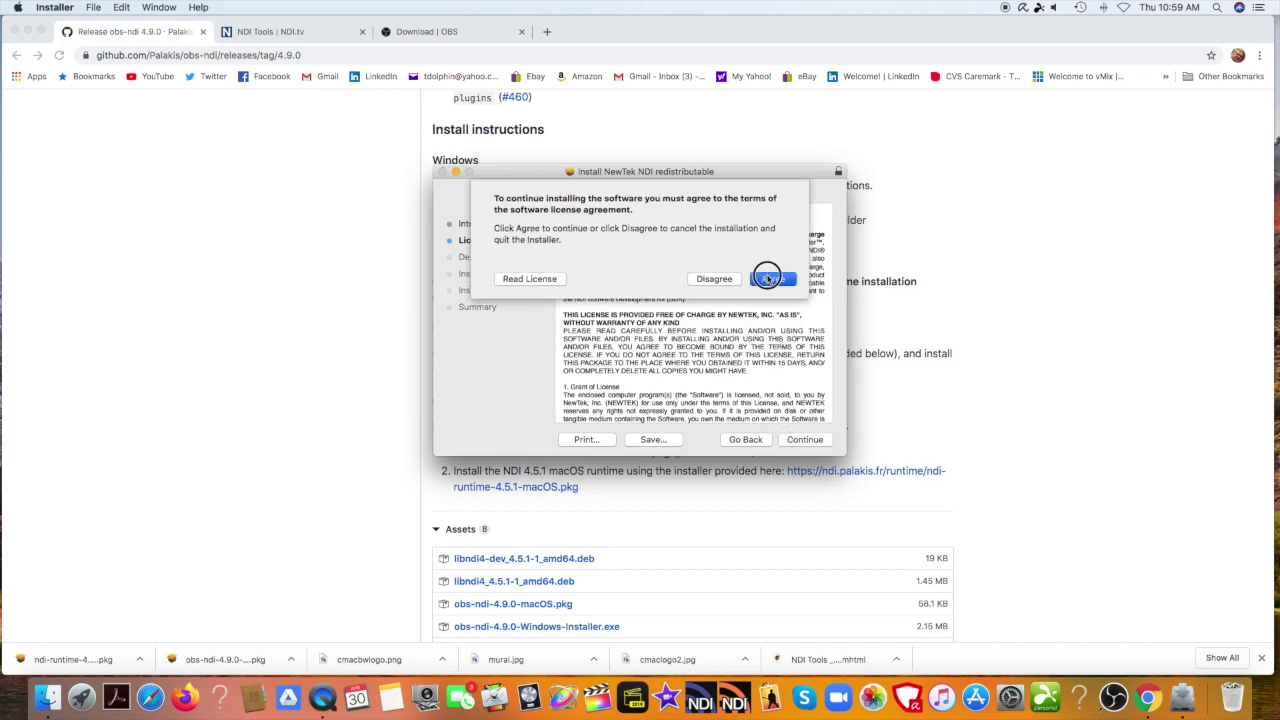
left_click(807, 440)
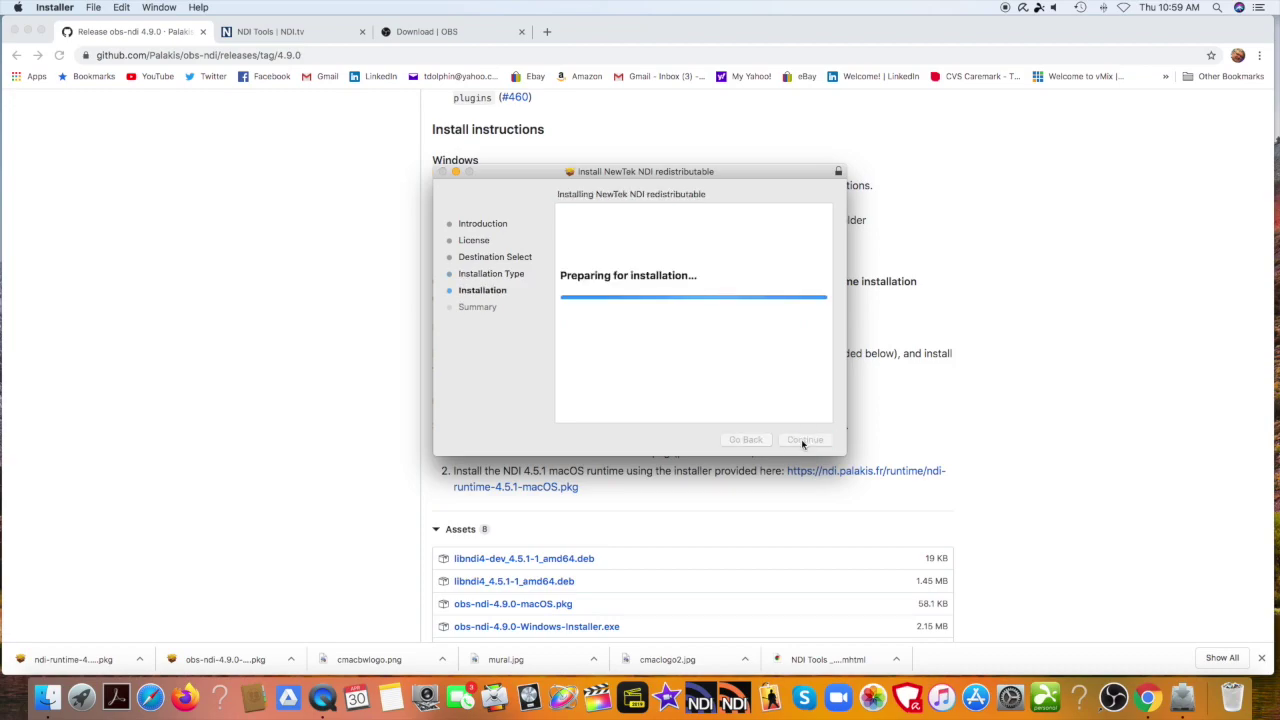
type("**")
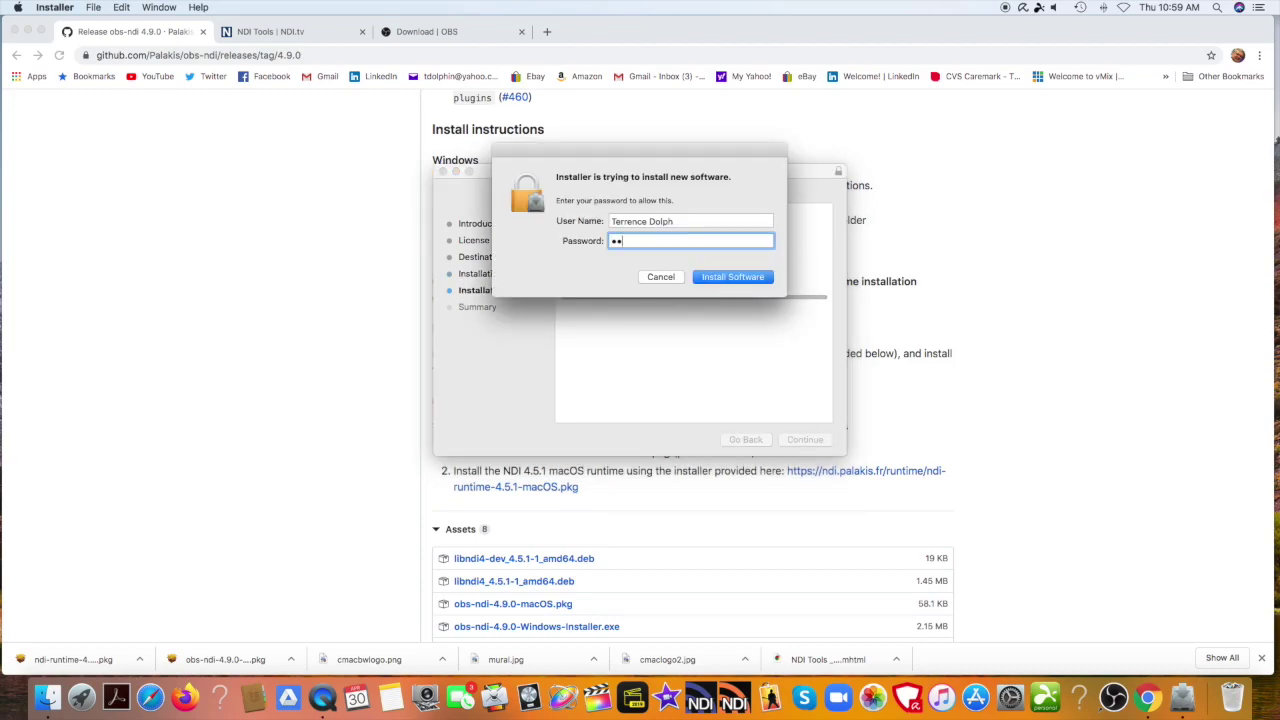
type("*******")
key("Return")
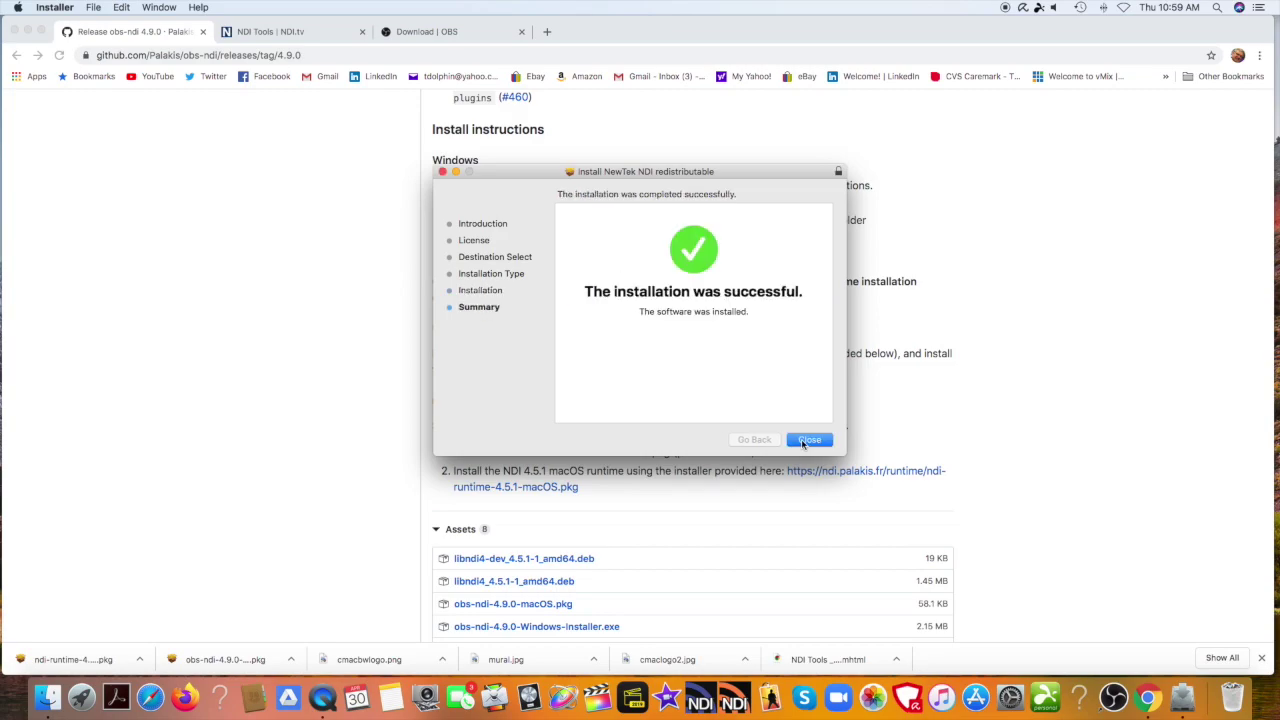
left_click(809, 440)
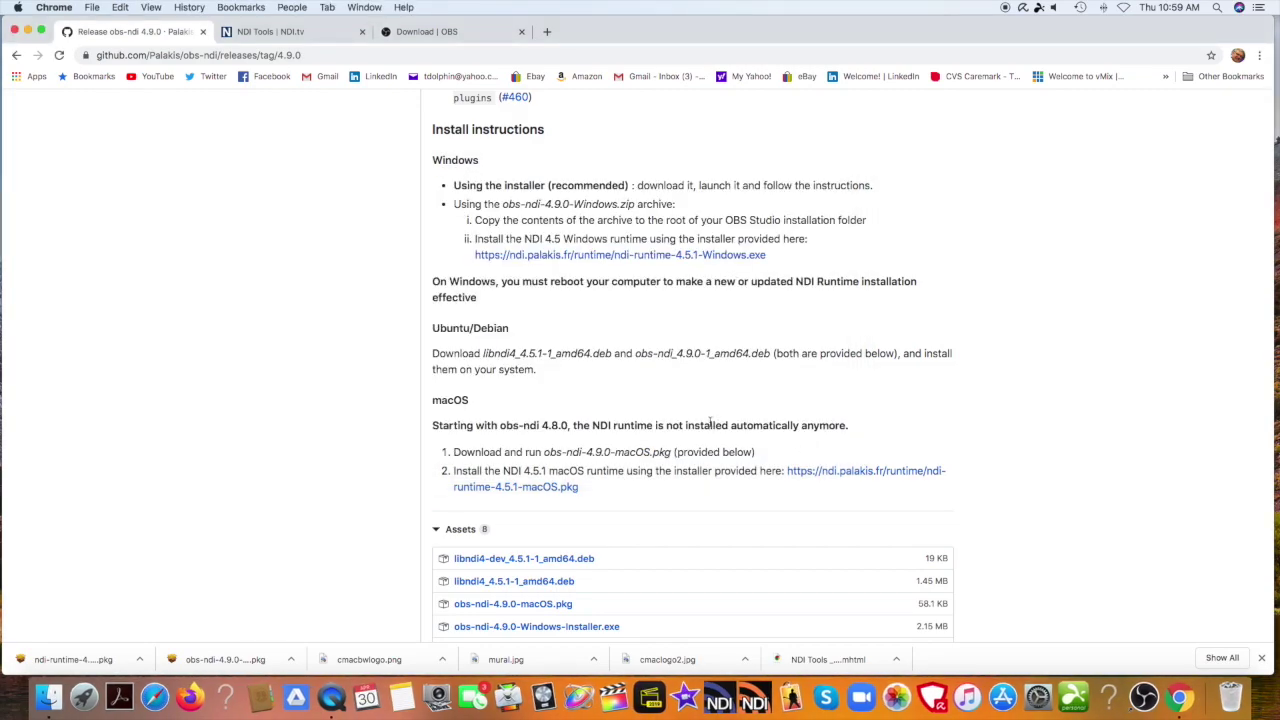
Save obs-ndi-4.9.0-macOS.pkg from the release Assets to the Desktop.
scroll(710, 423, "down", 5)
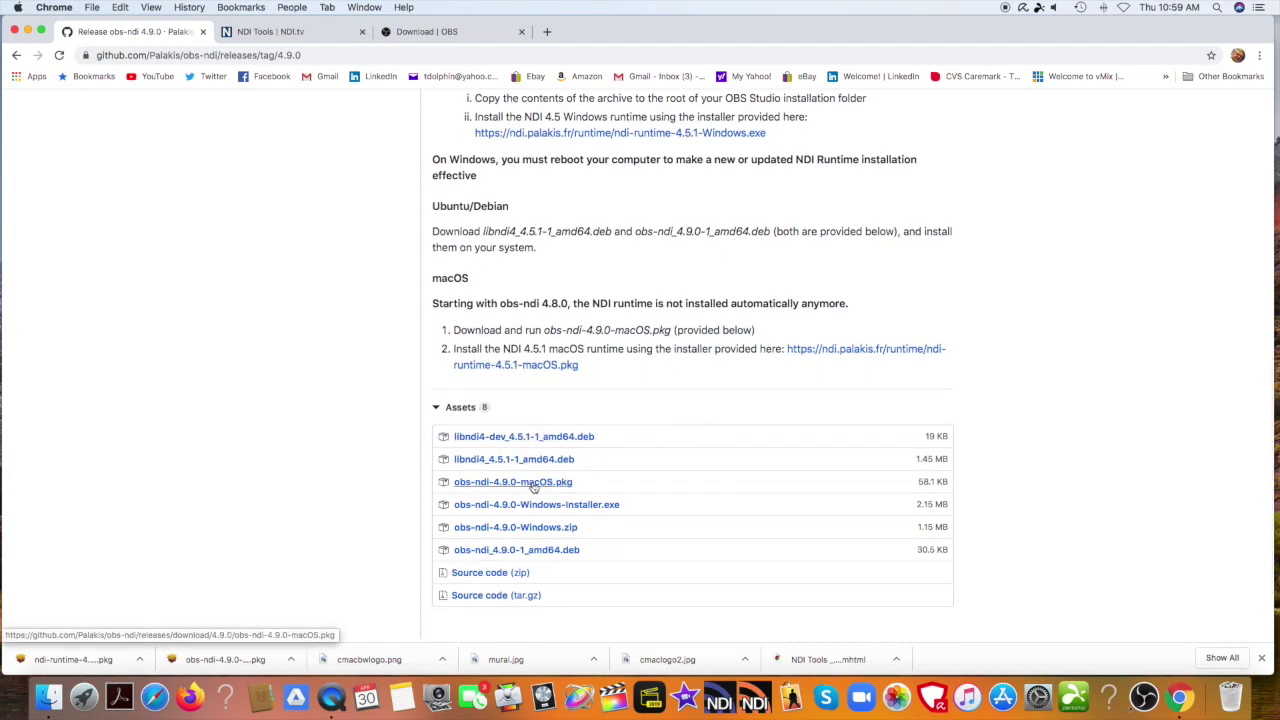
left_click(534, 484)
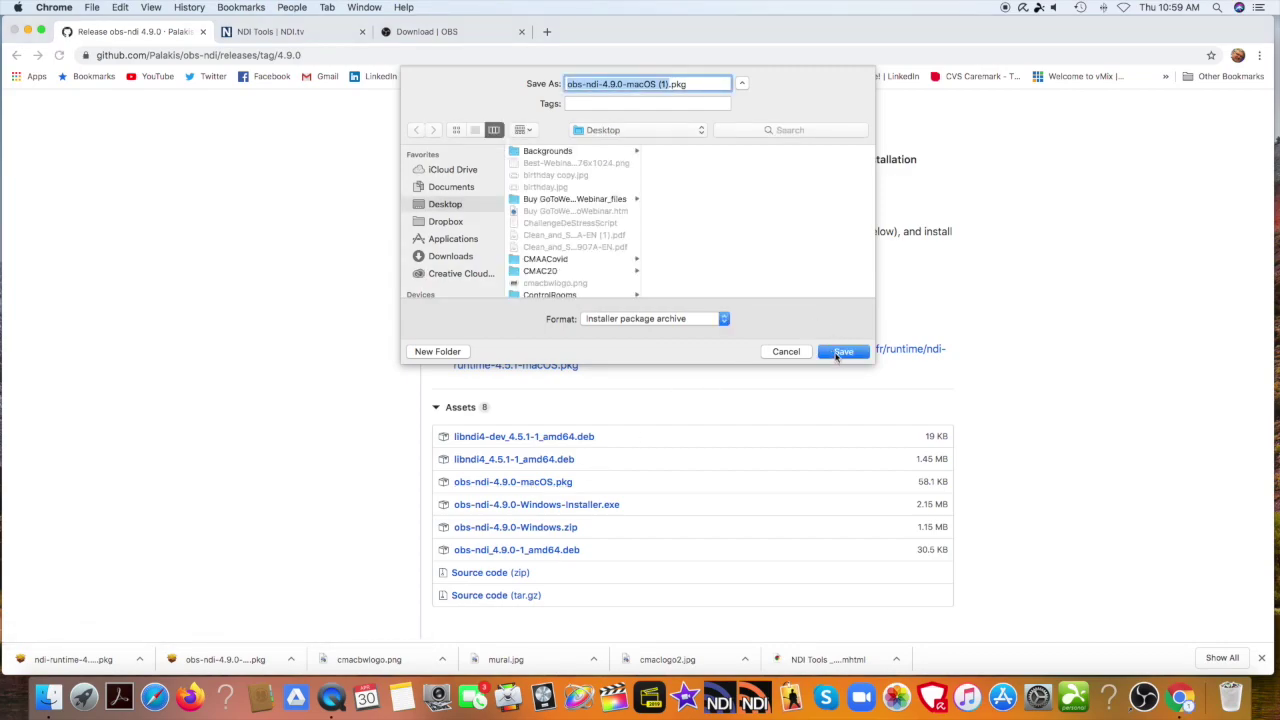
left_click(840, 352)
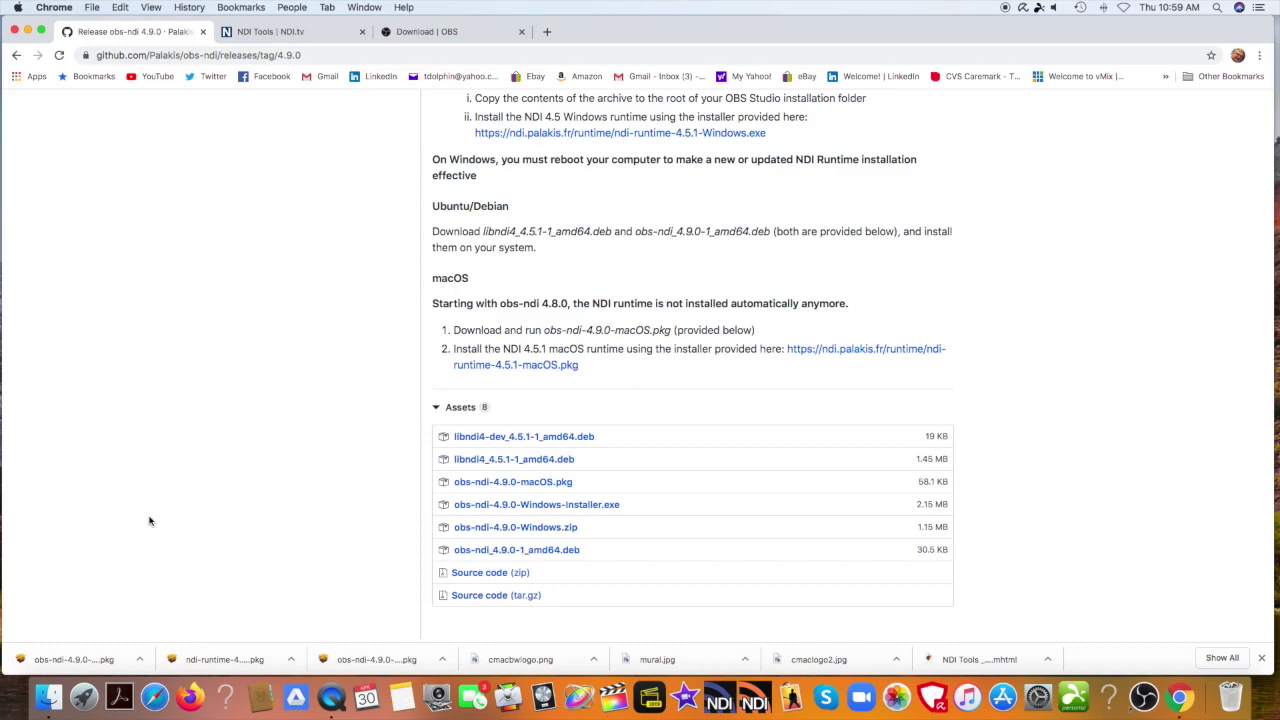
left_click(140, 660)
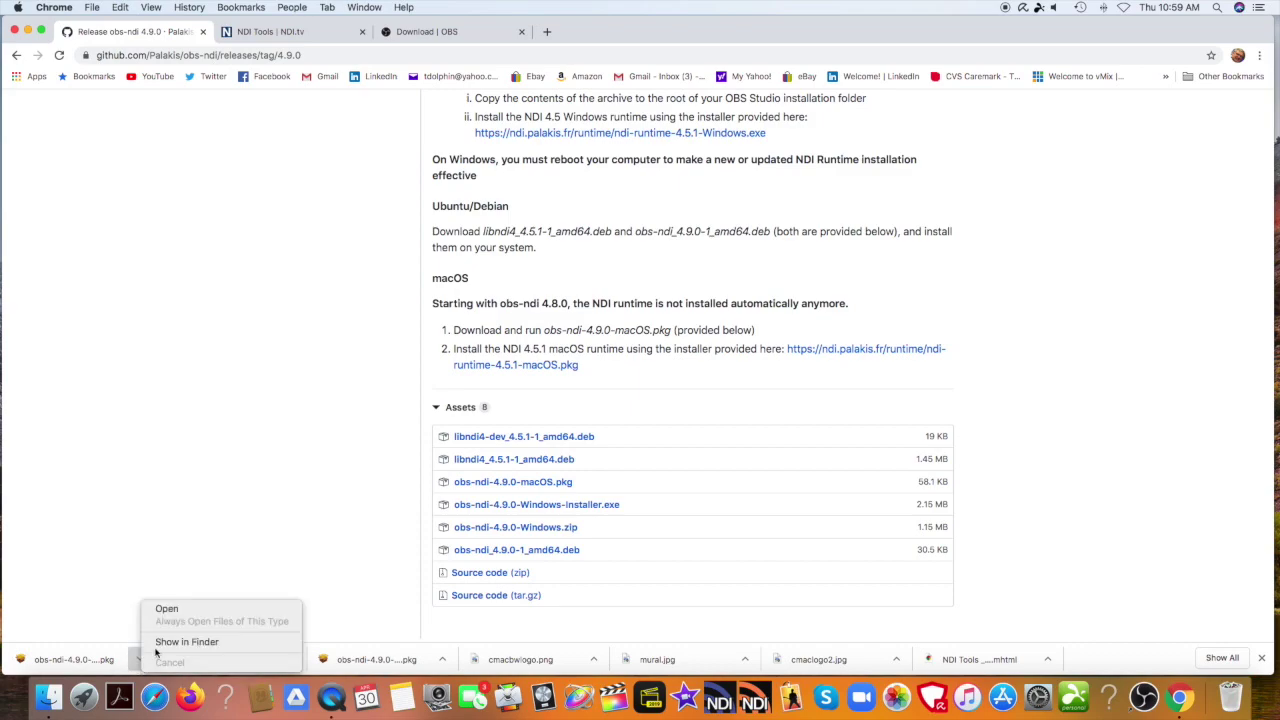
Install the obs-ndi 4.9.0 plugin package with a standard install, authorizing with the account password.
left_click(168, 609)
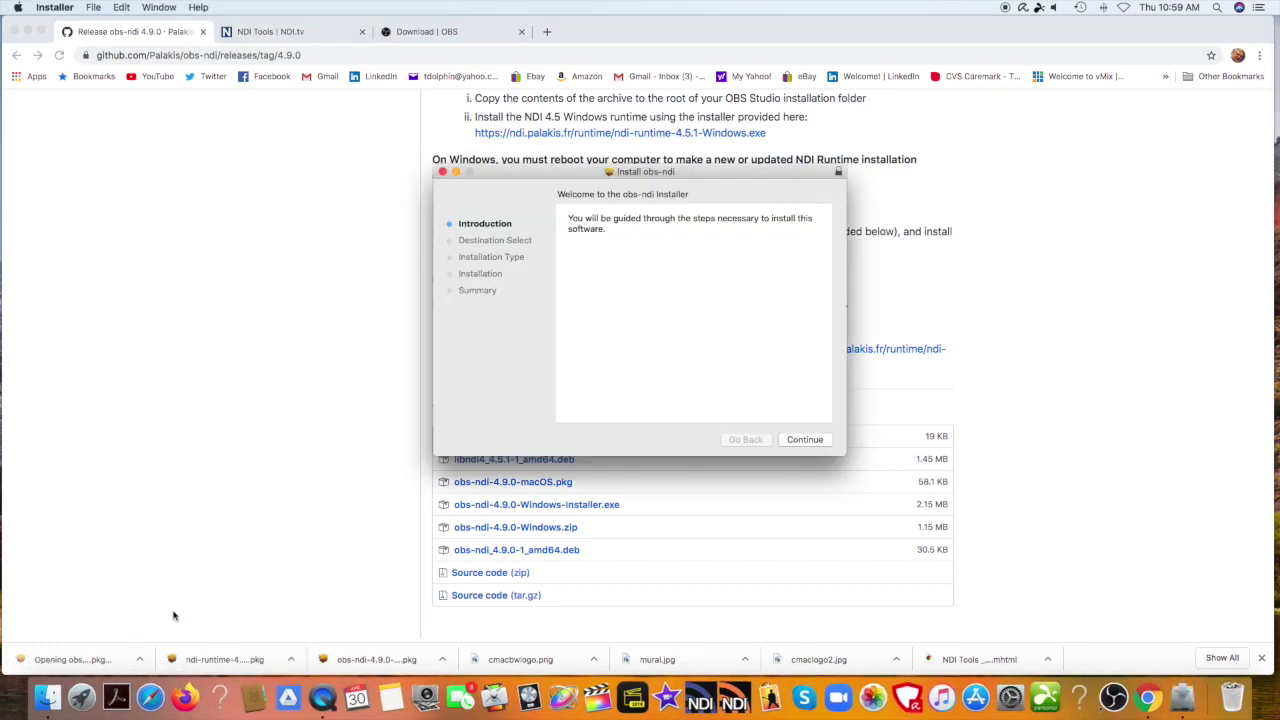
left_click(819, 443)
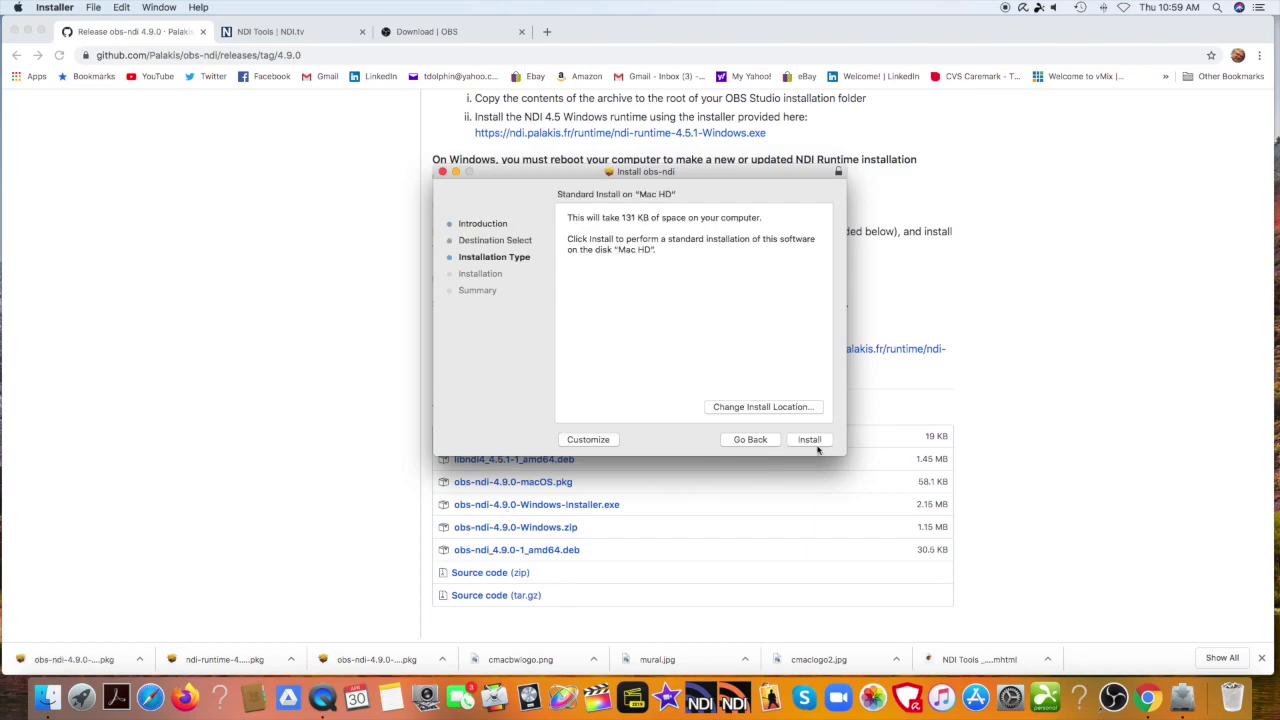
left_click(808, 441)
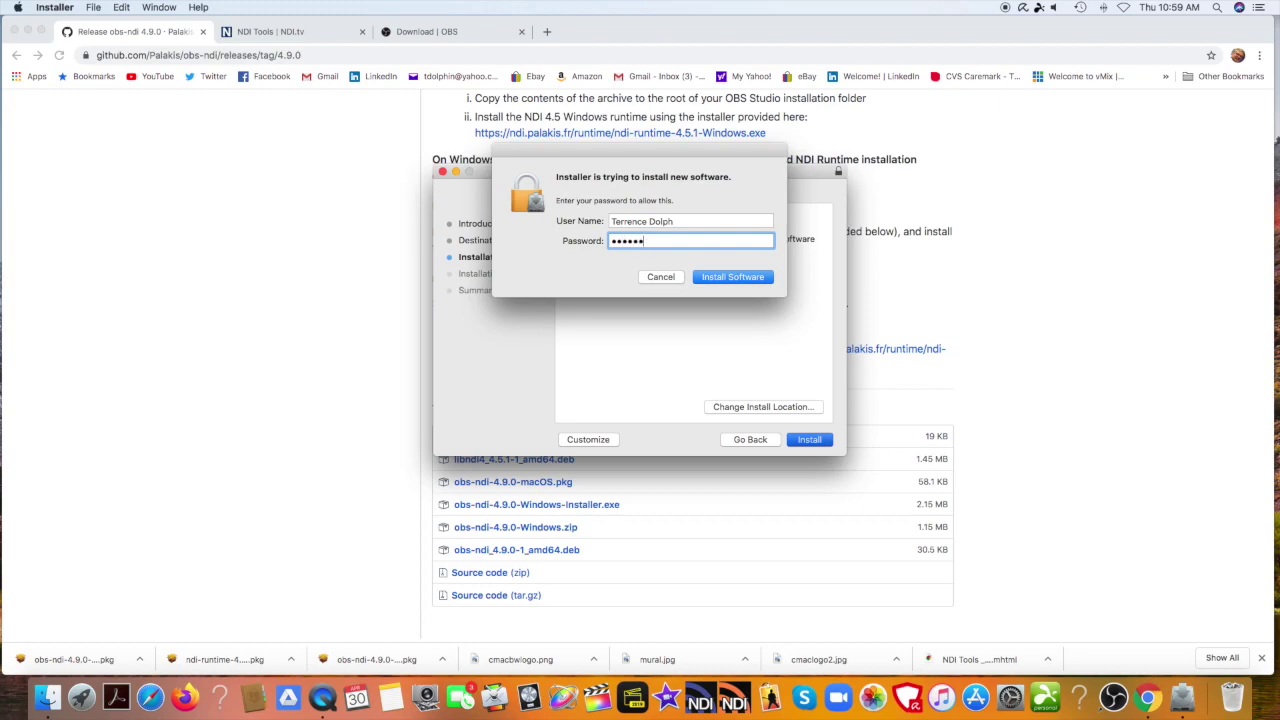
key("Return")
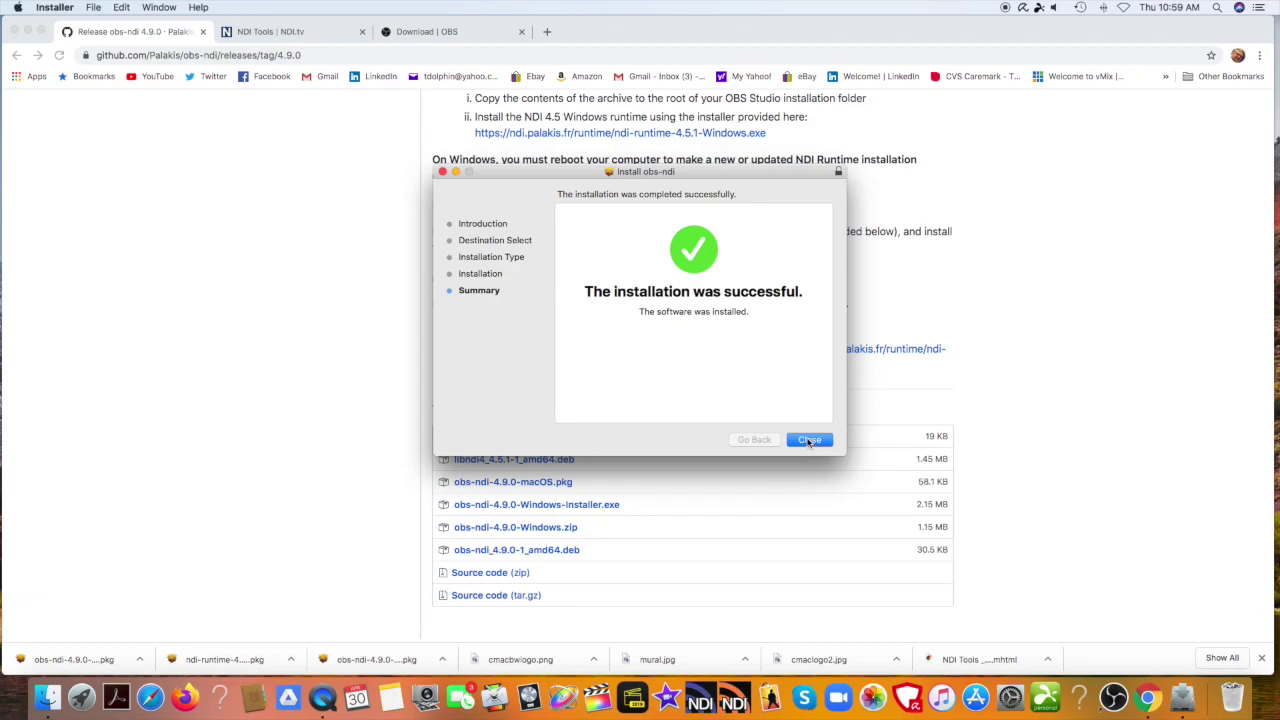
left_click(810, 441)
scroll(808, 443, "up", 2)
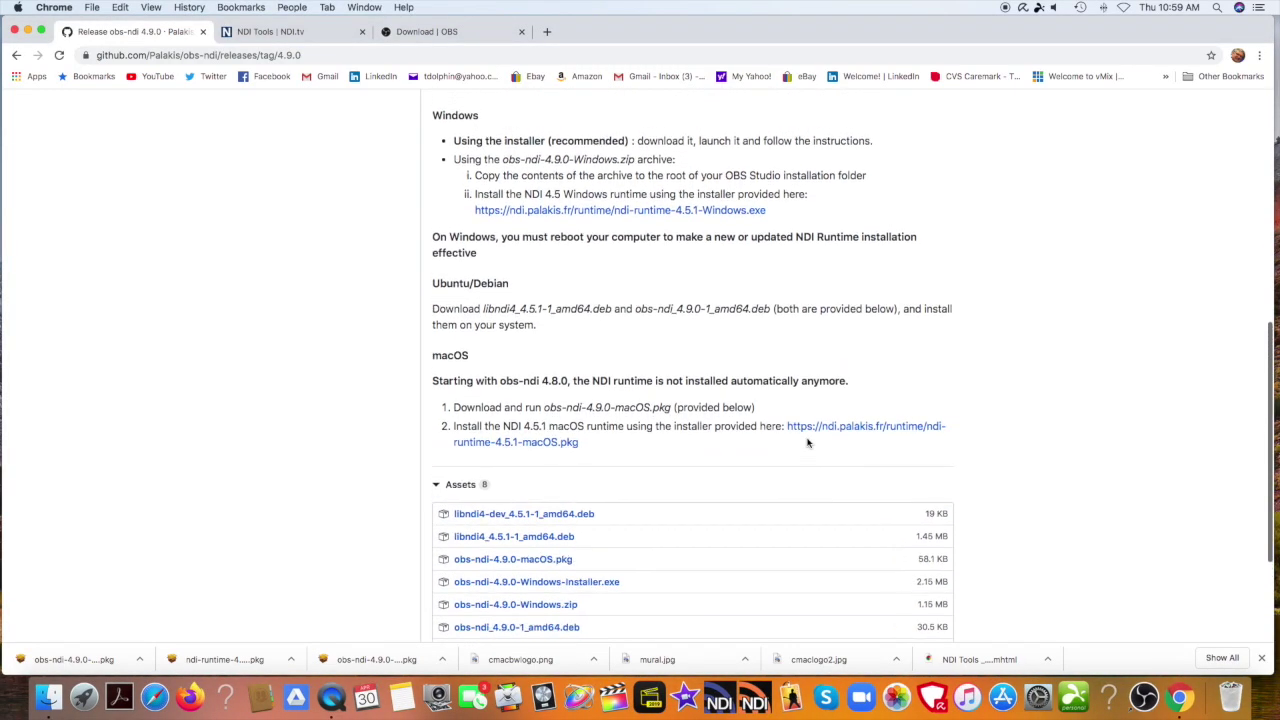
scroll(808, 443, "up", 10)
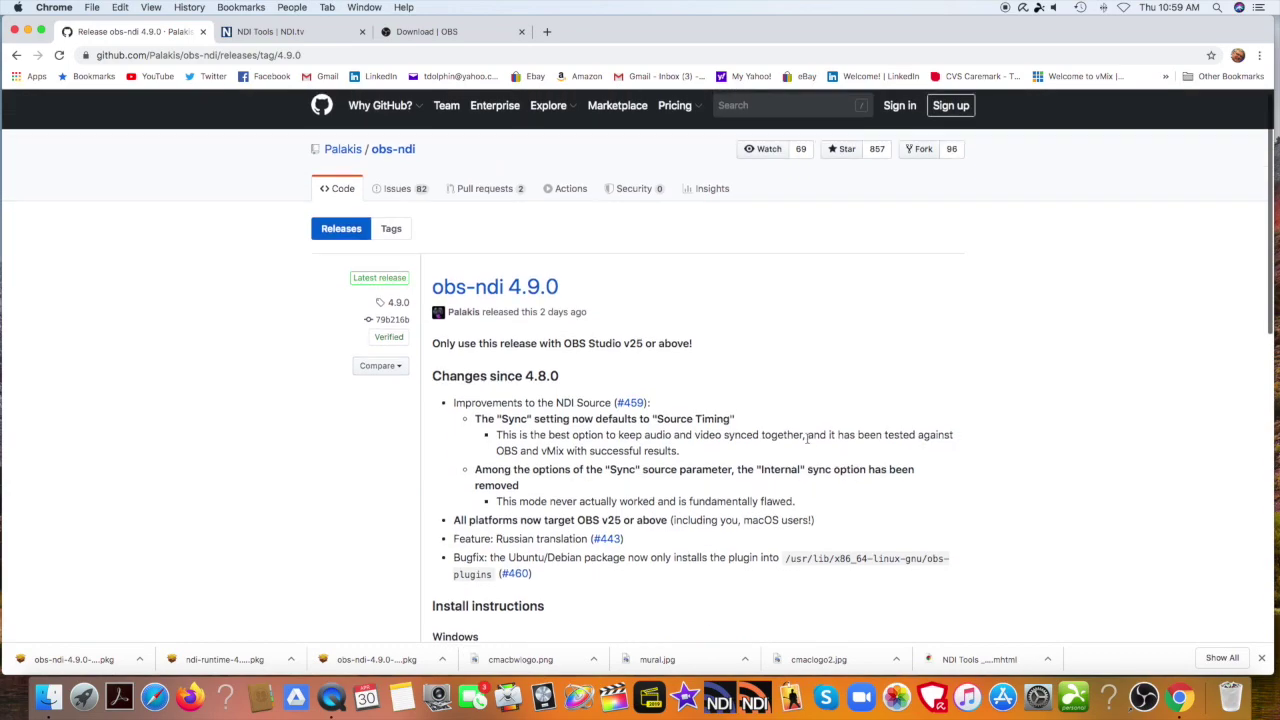
scroll(807, 437, "up", 1)
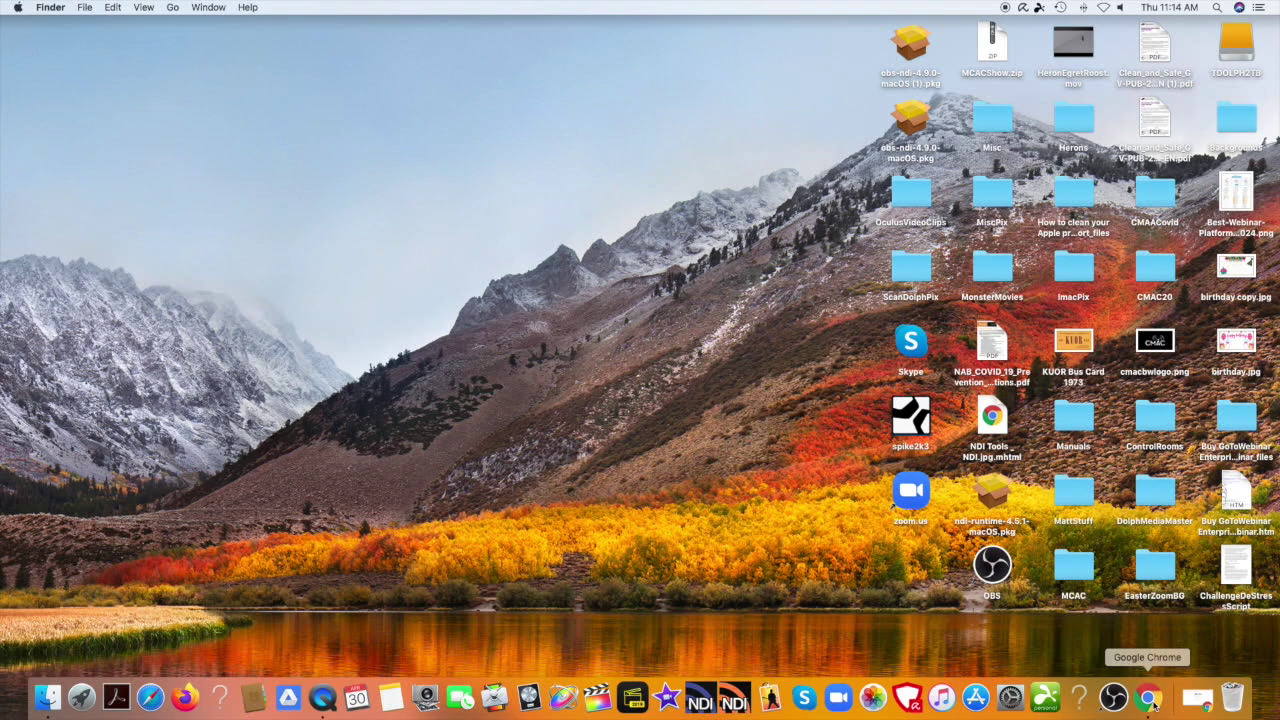
left_click(1150, 700)
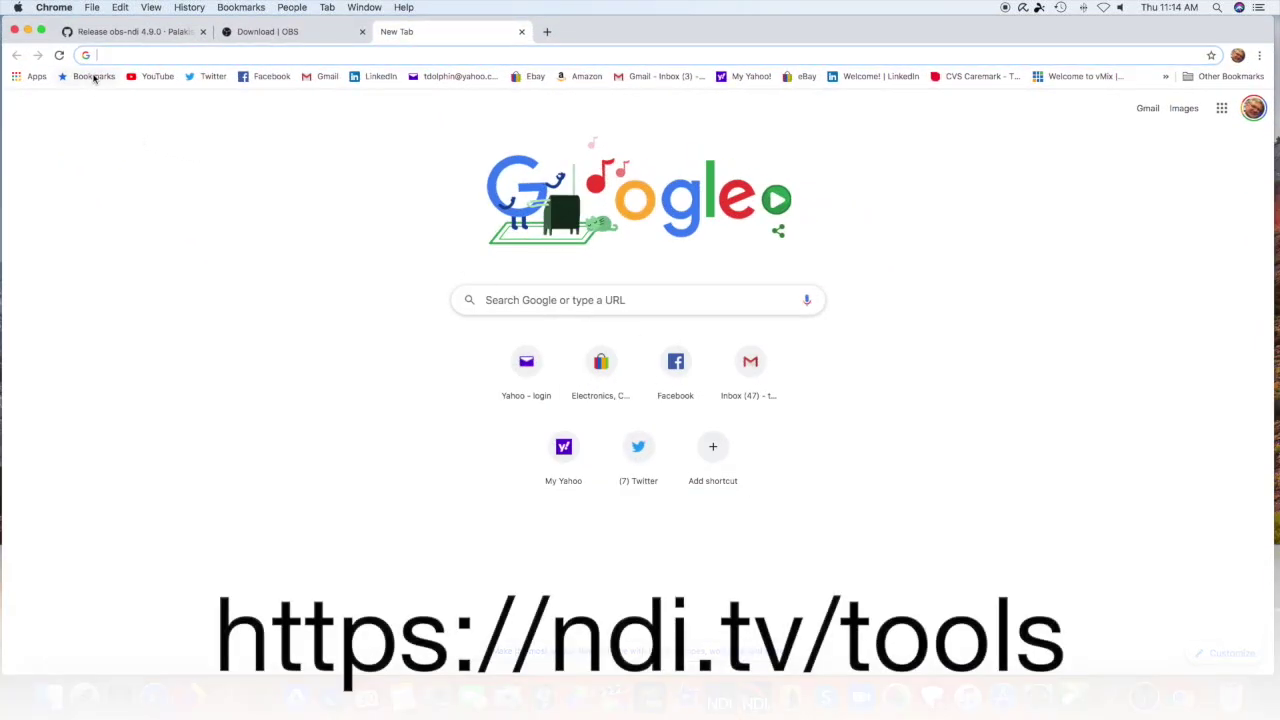
right_click(102, 55)
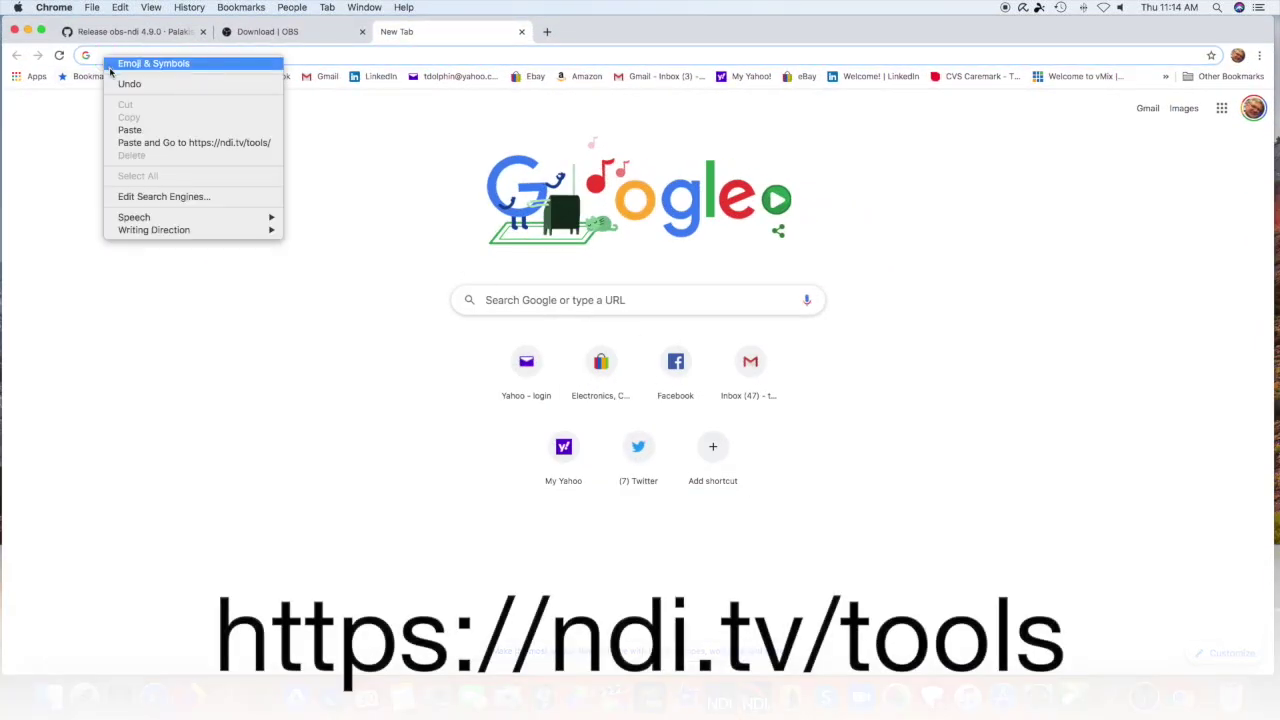
left_click(136, 128)
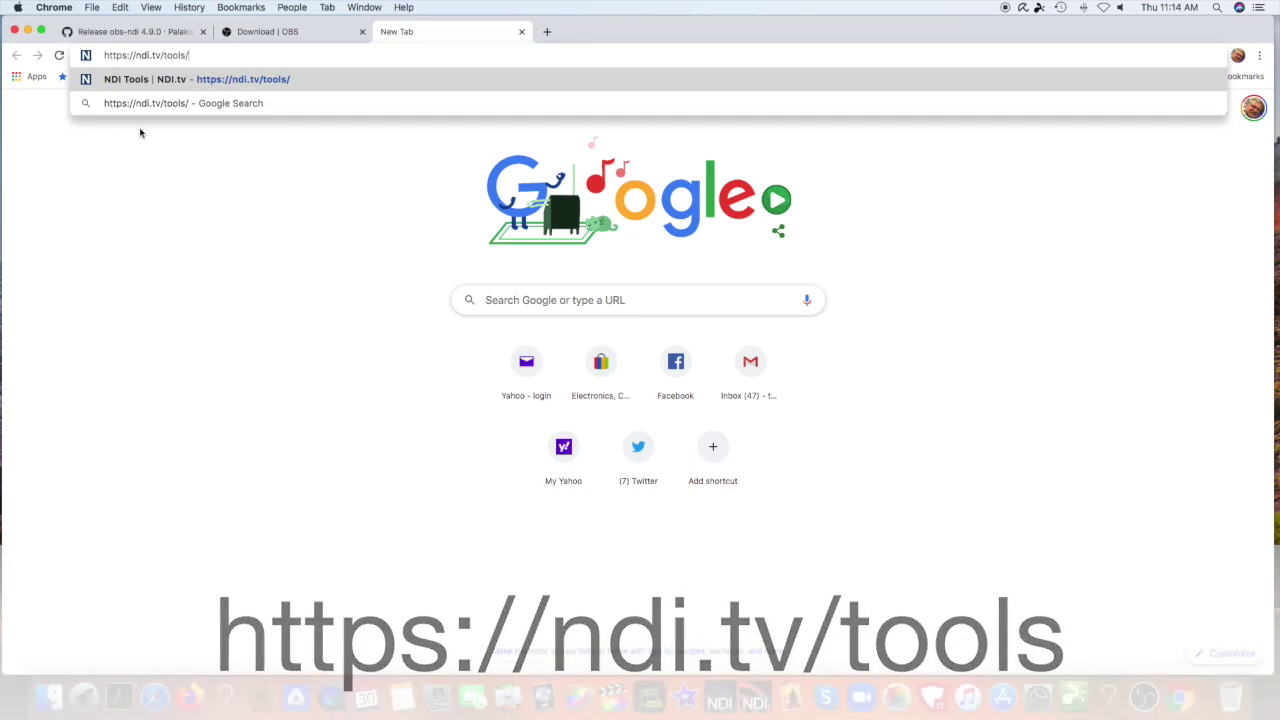
key("Return")
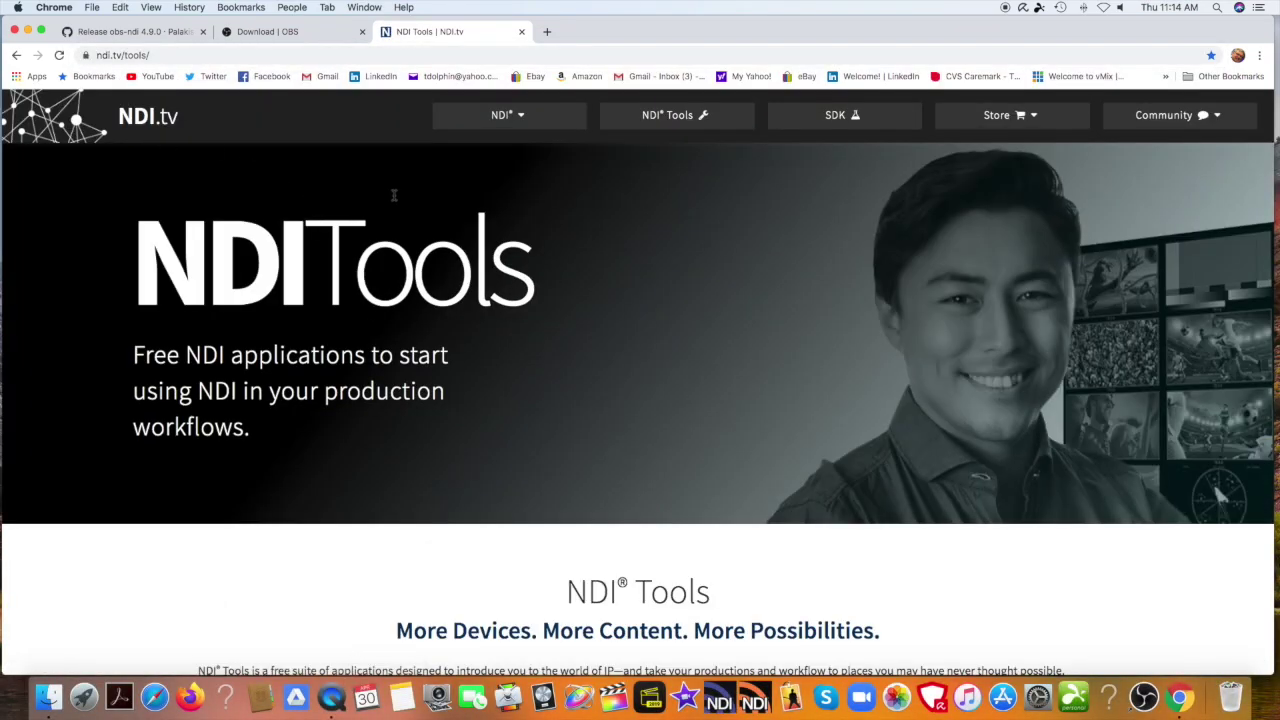
Jump to the NDI Tools download section and choose the Mac download.
scroll(597, 234, "down", 1)
scroll(597, 234, "down", 10)
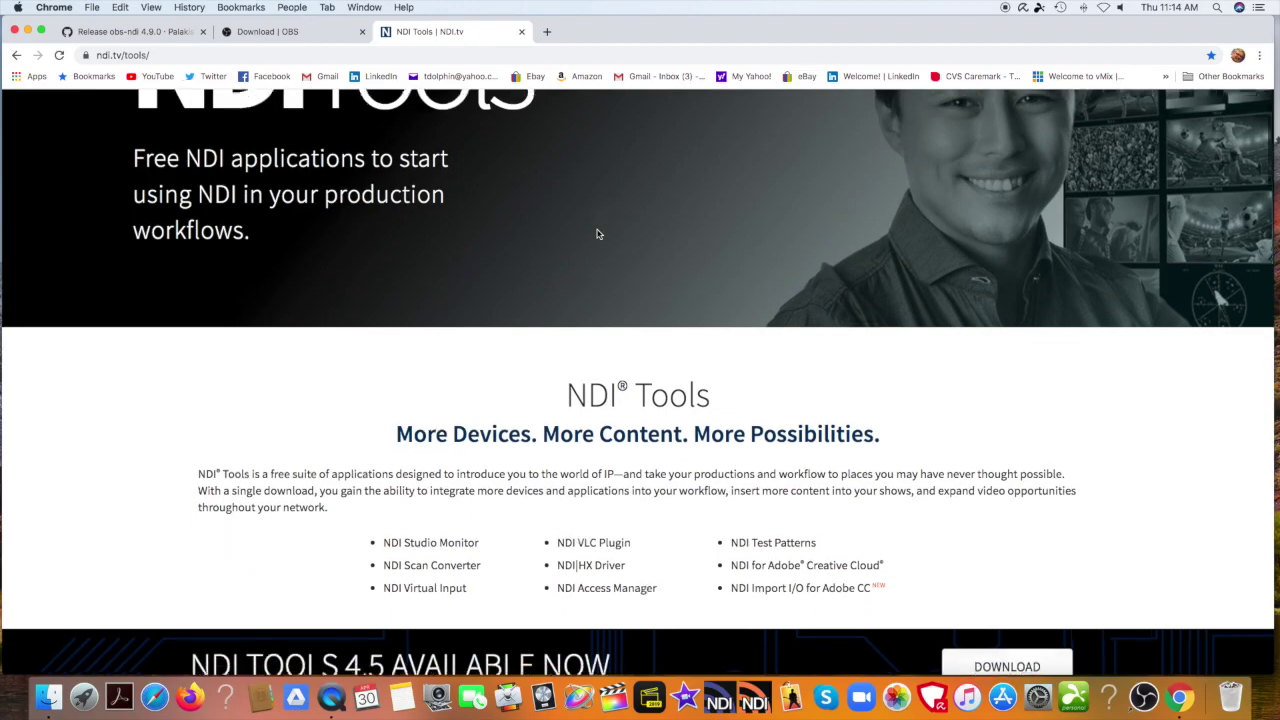
scroll(597, 234, "down", 1)
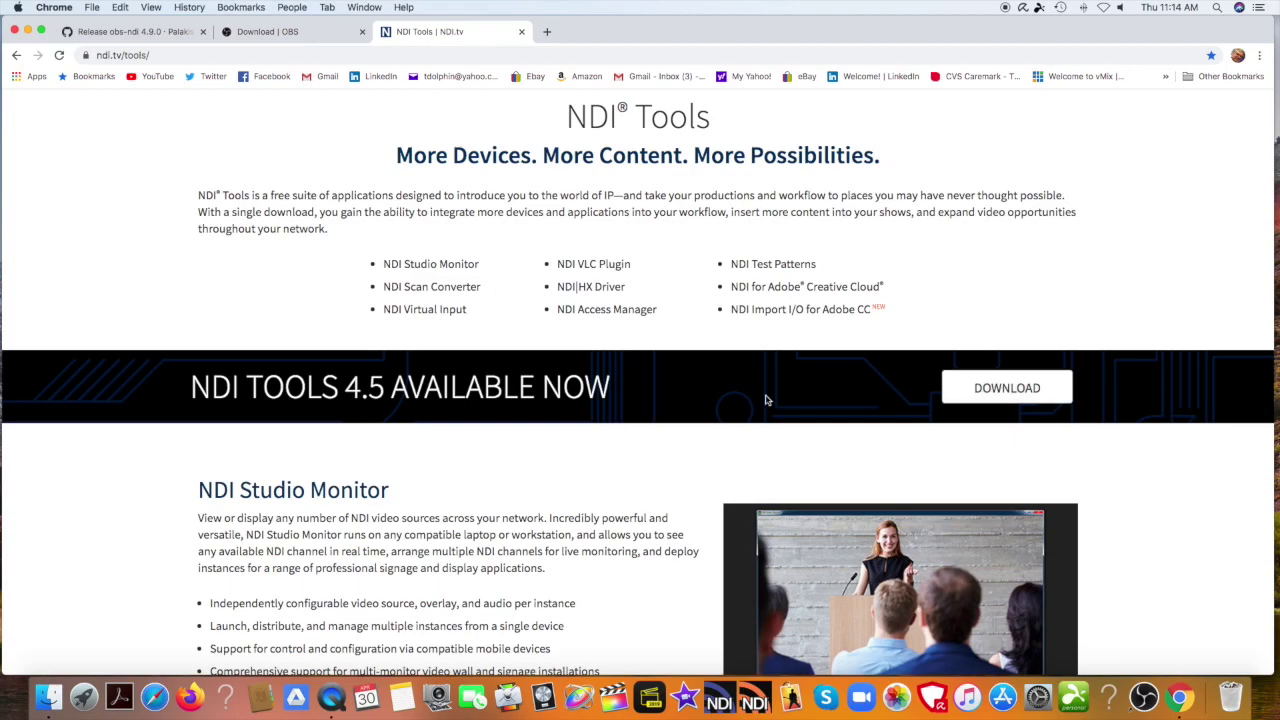
left_click(958, 386)
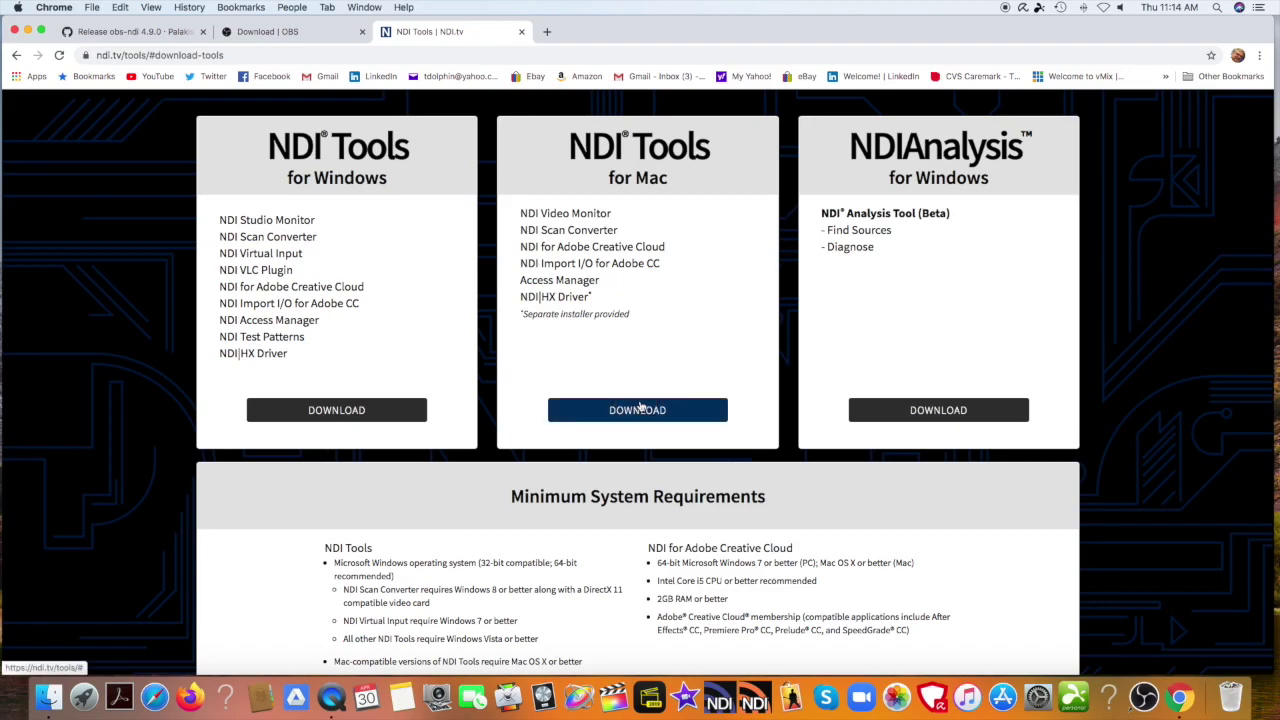
left_click(640, 408)
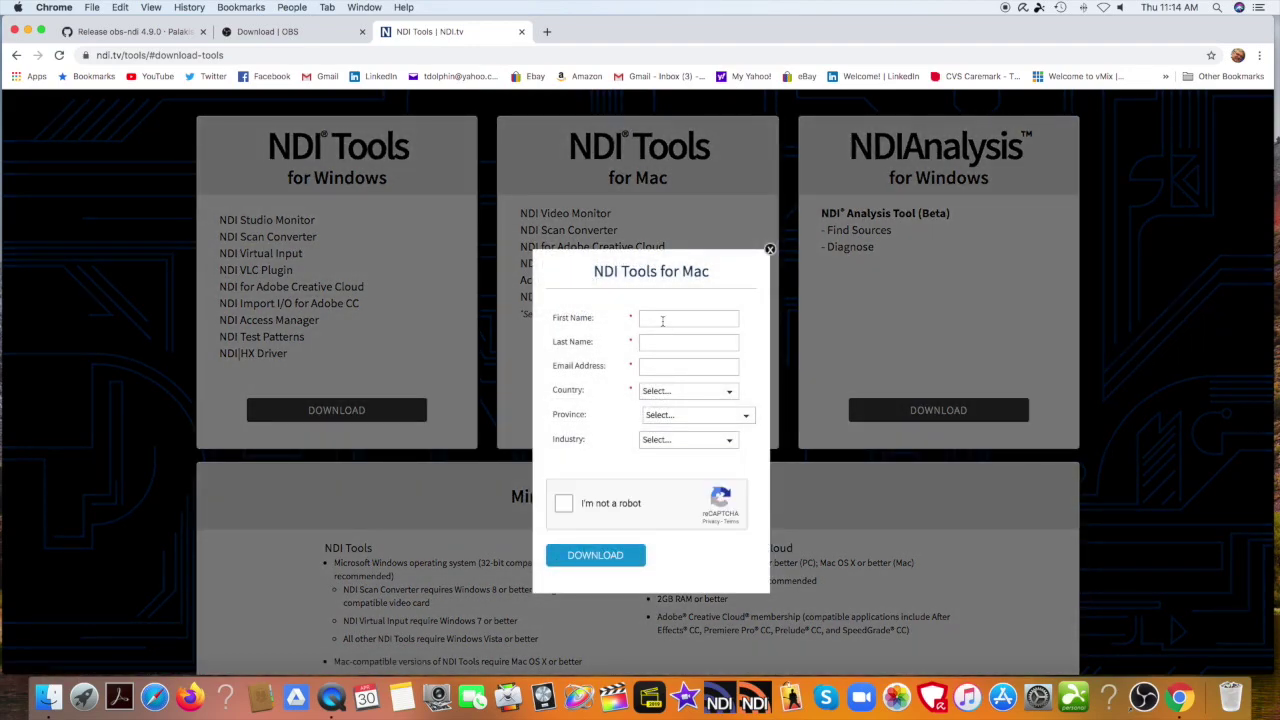
Fill in the first name, last name and e-mail fields of the registration form.
left_click(662, 321)
type("ter")
key("Tab")
type("D")
key("Tab")
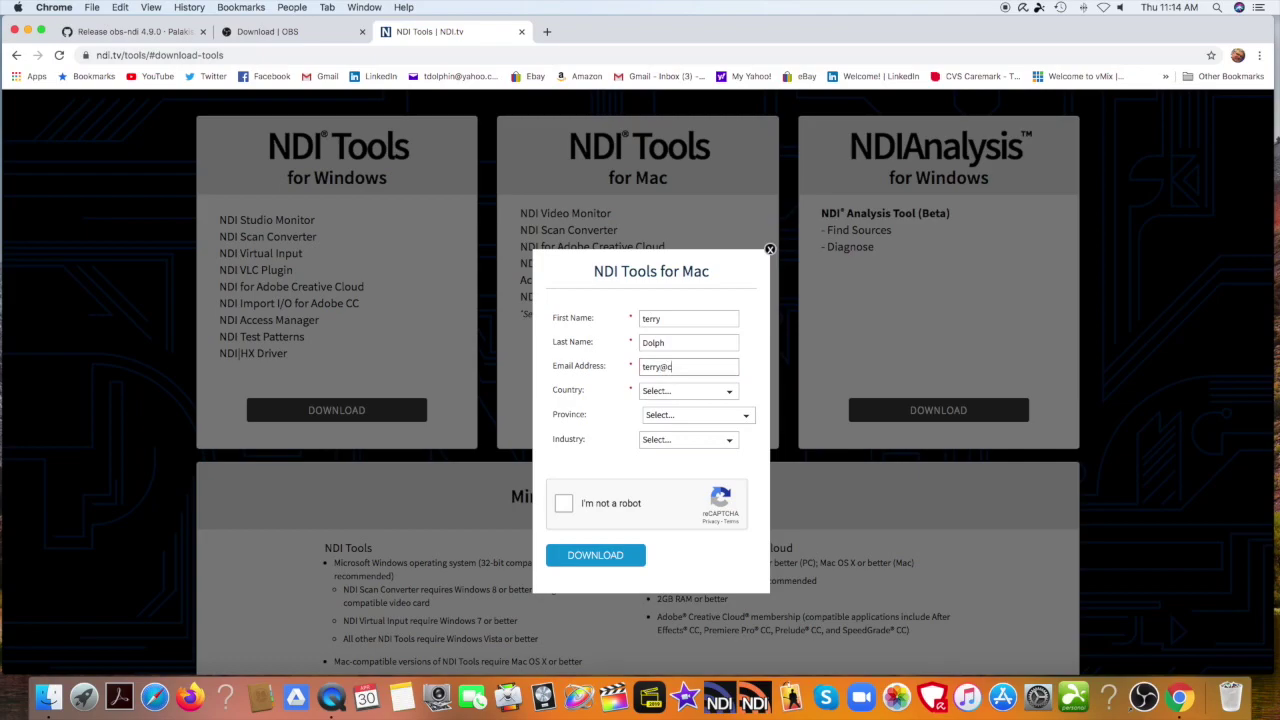
Choose United States and CA, pass the reCAPTCHA, and submit the form.
left_click(729, 394)
left_click(713, 403)
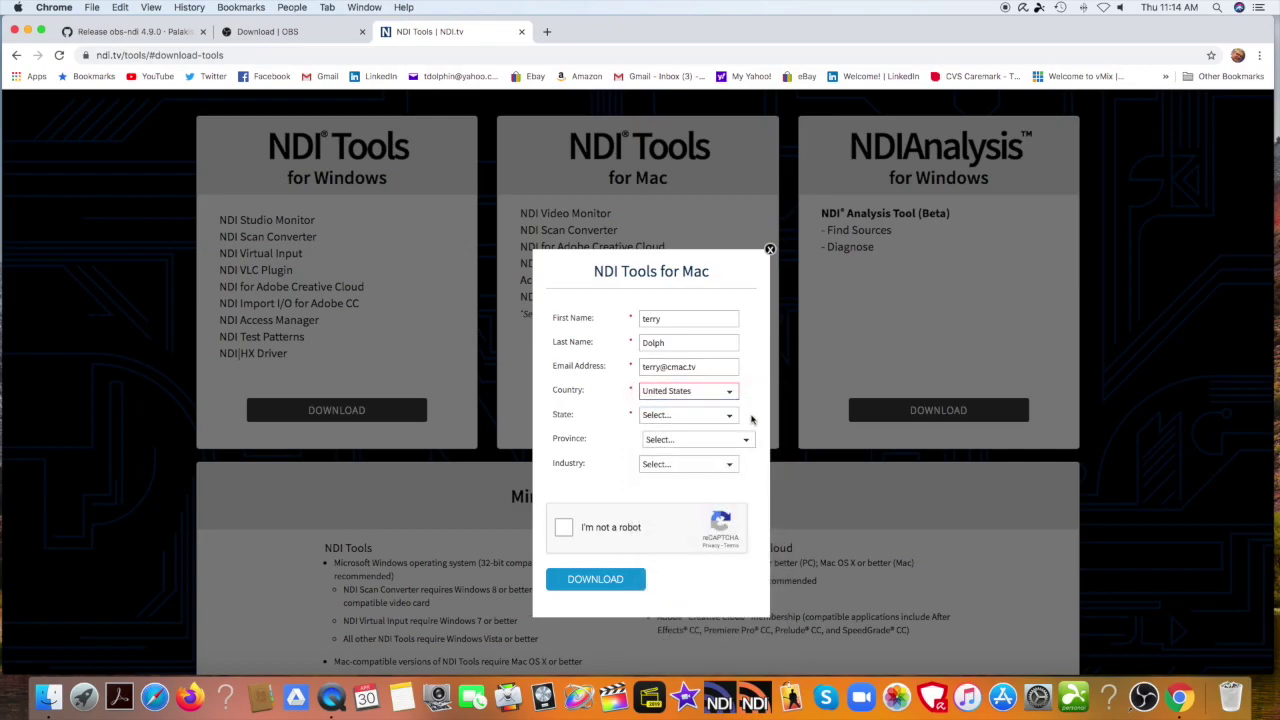
left_click(733, 418)
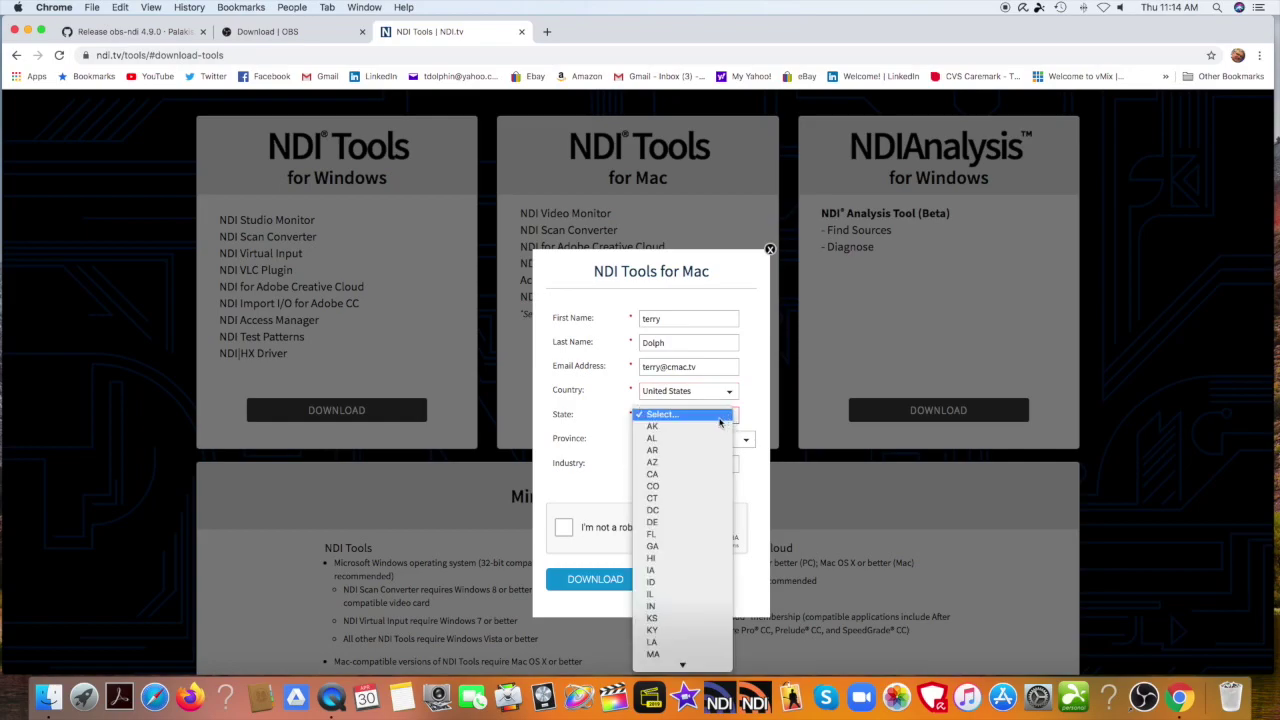
left_click(677, 475)
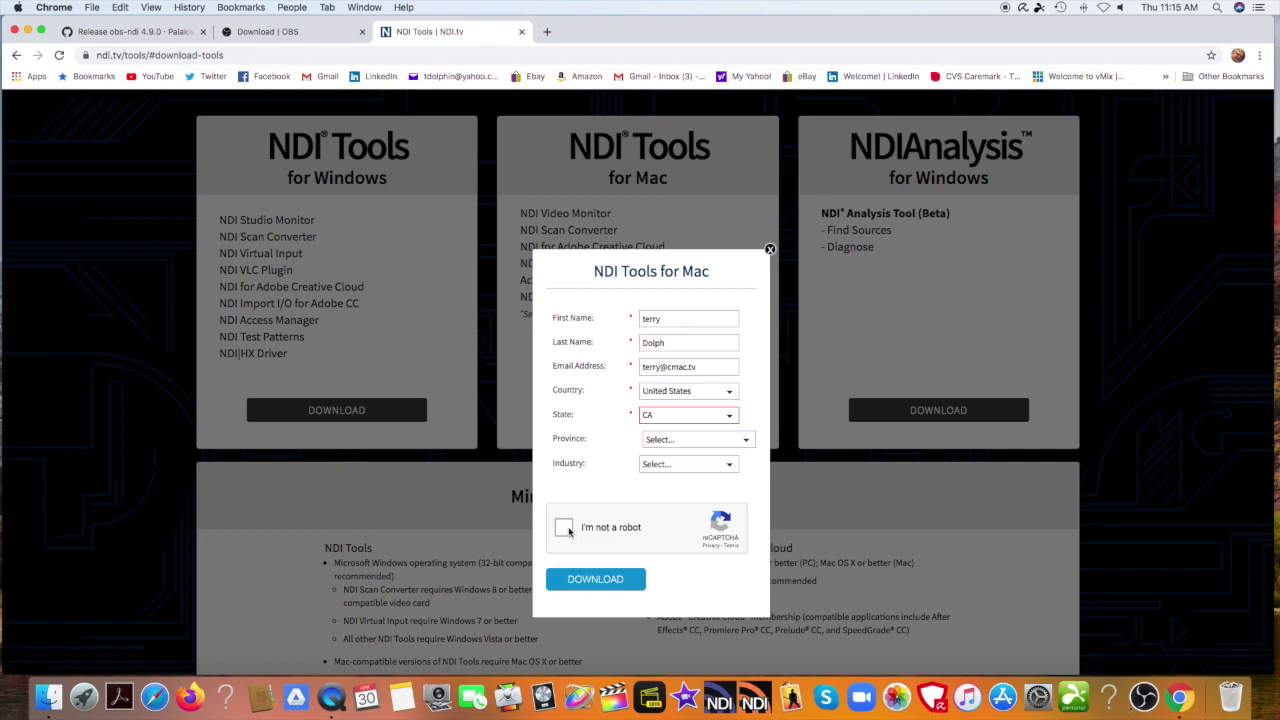
left_click(568, 532)
left_click(608, 580)
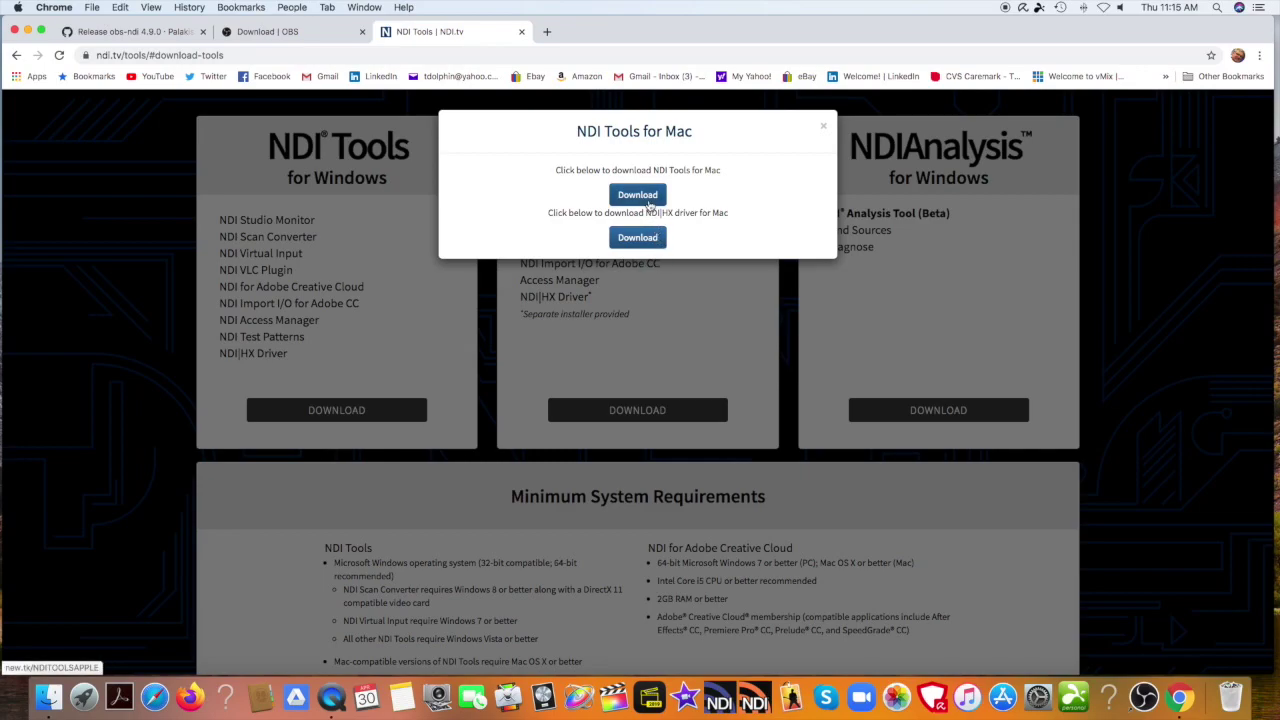
Save NewTekNDIToolsForMacOS.dmg to the Desktop, mount it, and select NewTekNDIScanConverter.pkg.
left_click(643, 197)
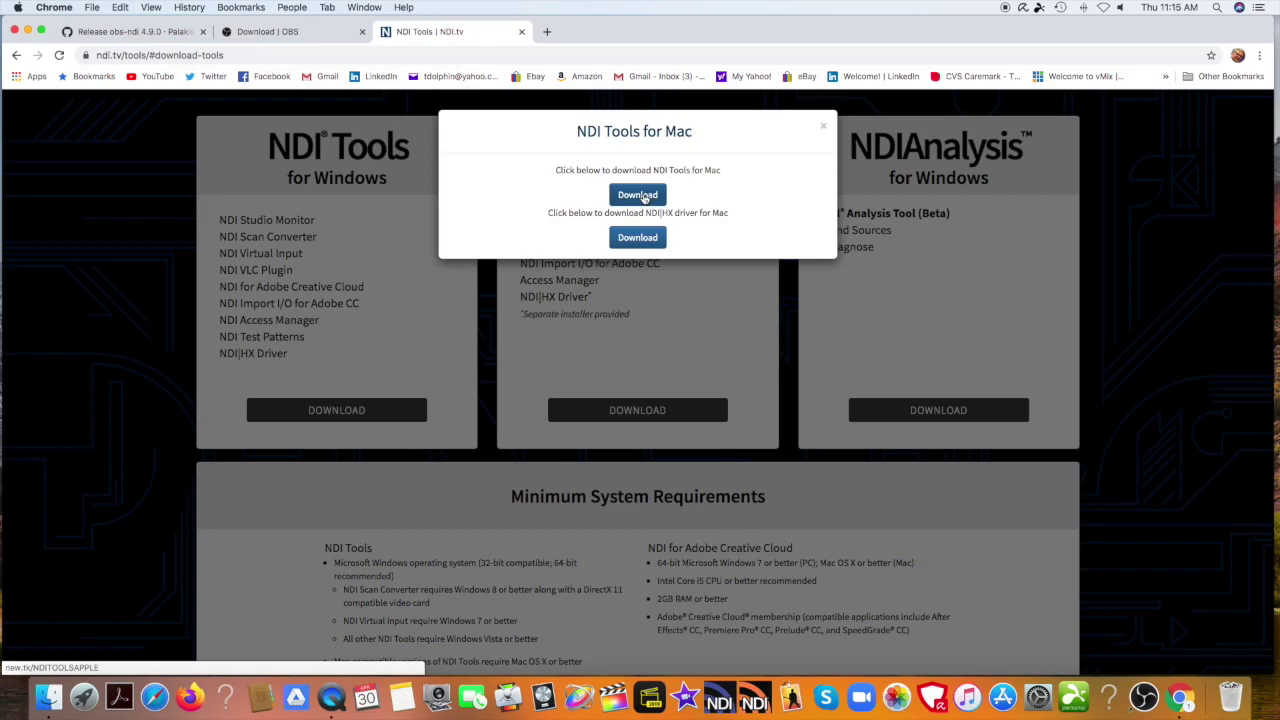
left_click(643, 197)
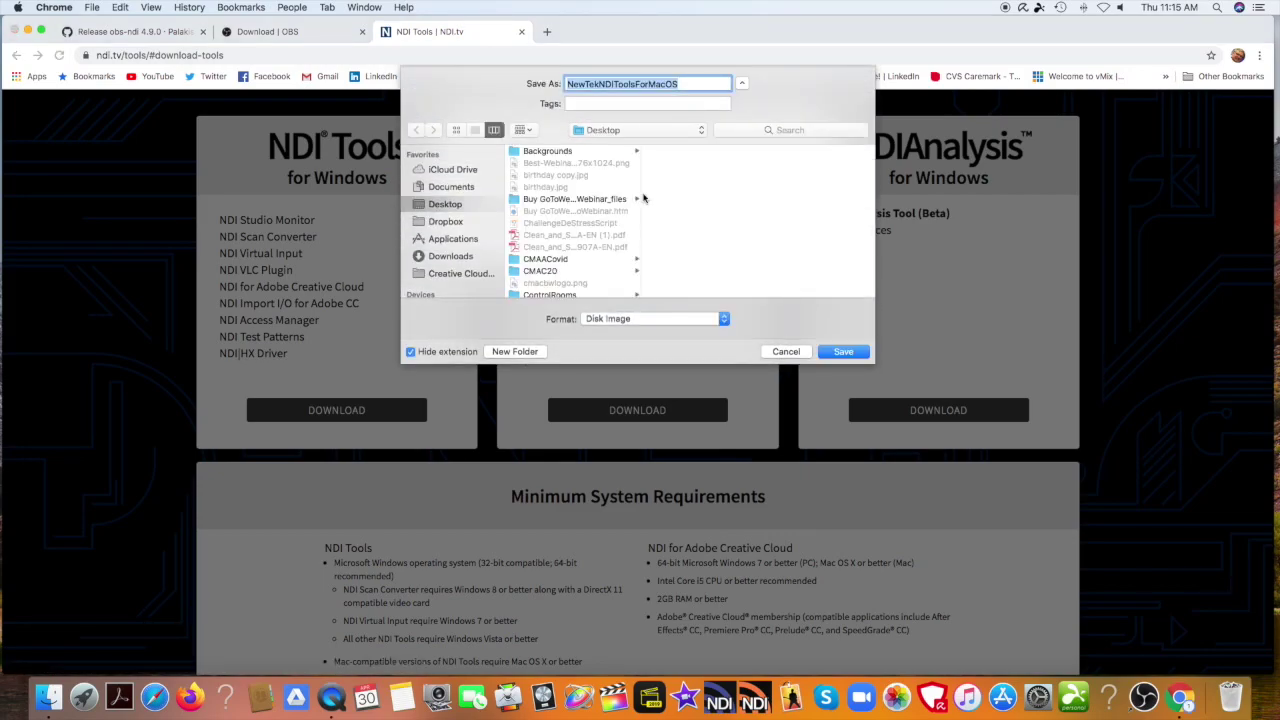
left_click(843, 352)
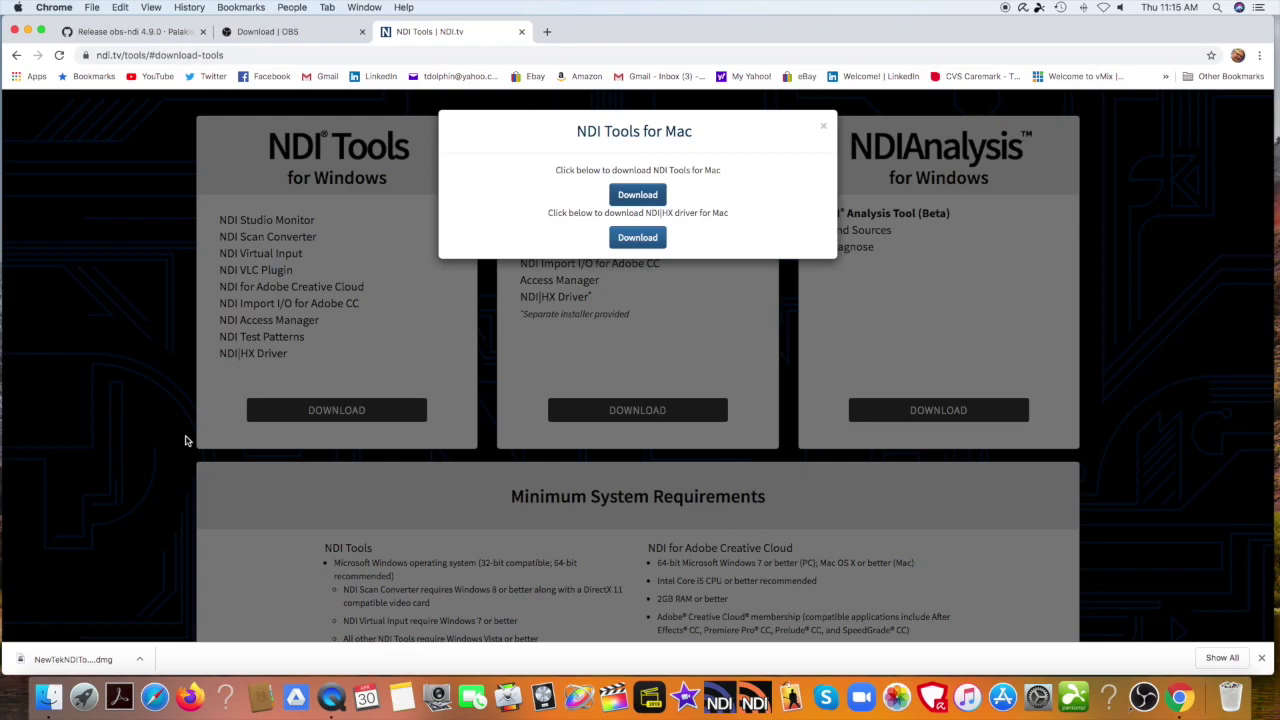
left_click(139, 660)
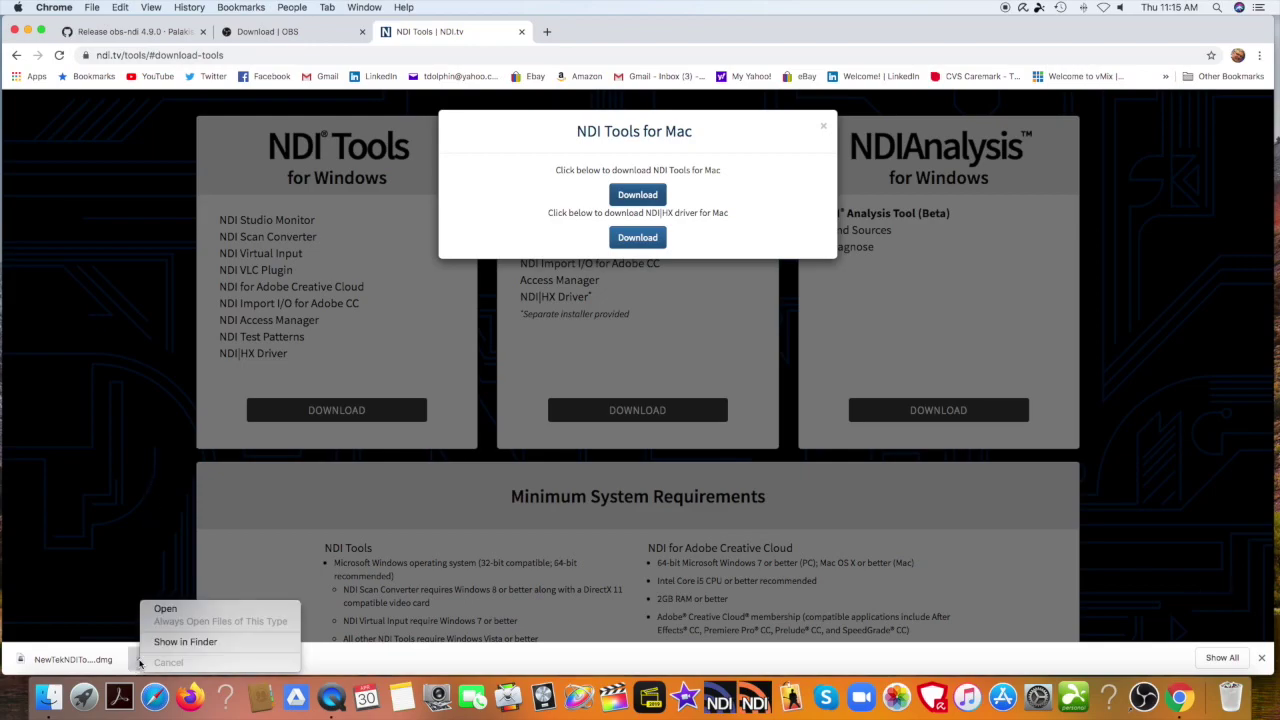
left_click(159, 610)
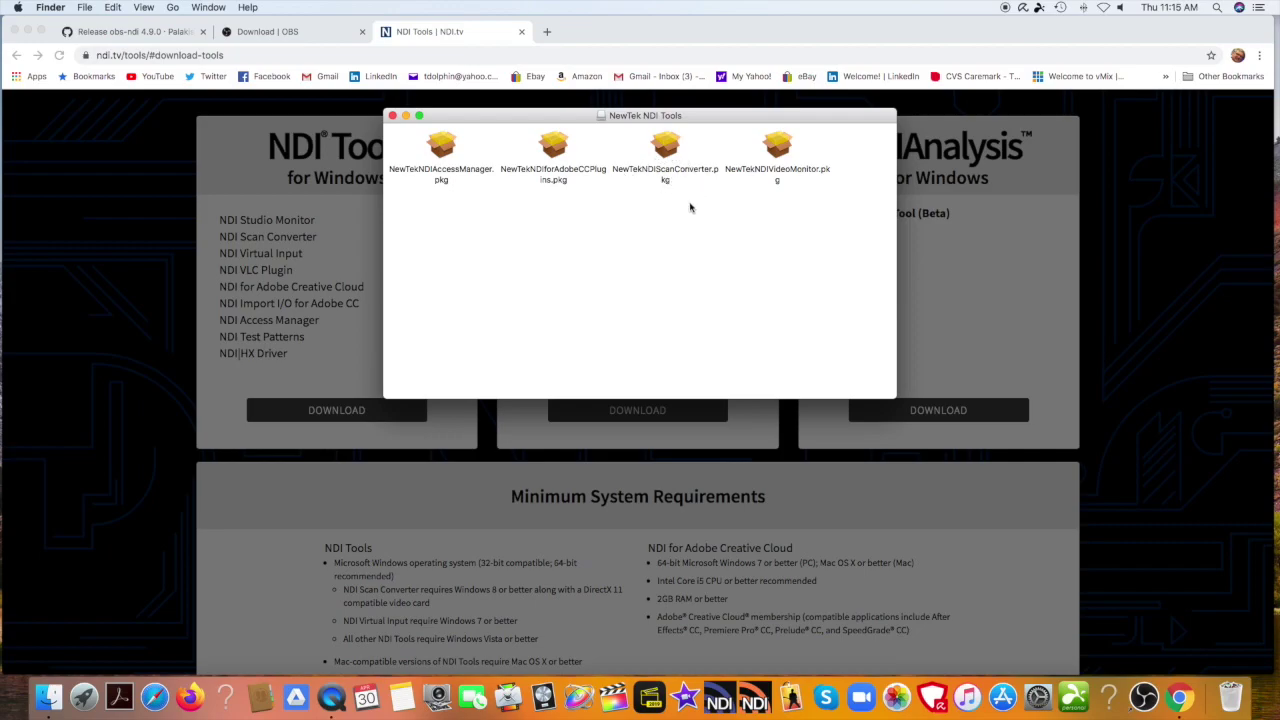
left_click(666, 150)
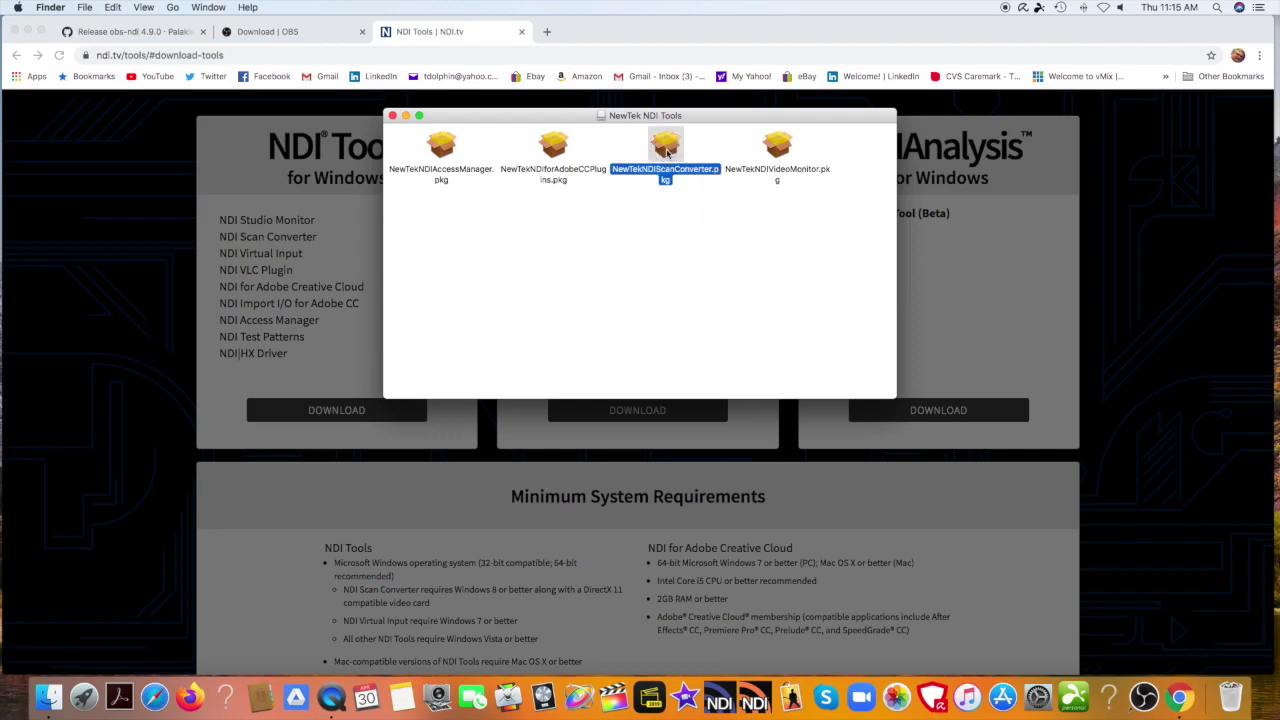
Install NewTekNDIScanConverter.pkg on Mac HD, accepting the license and authorizing with the password.
double_click(666, 150)
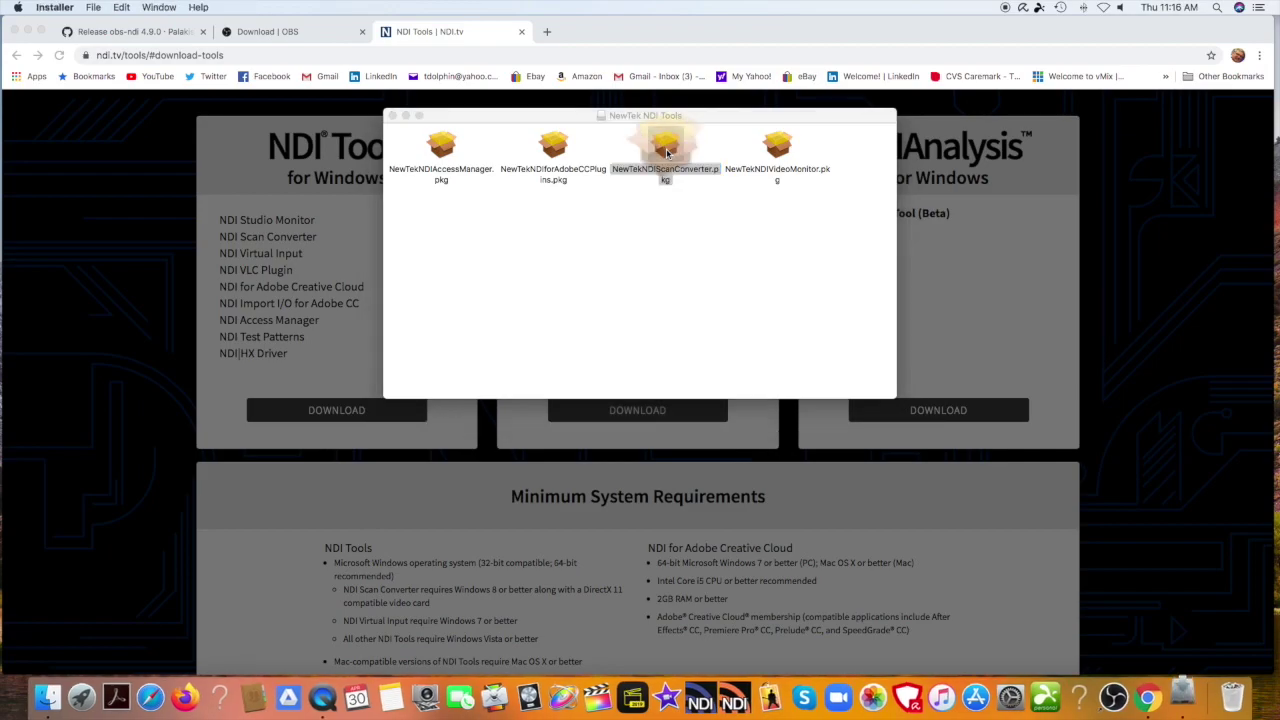
left_click(818, 440)
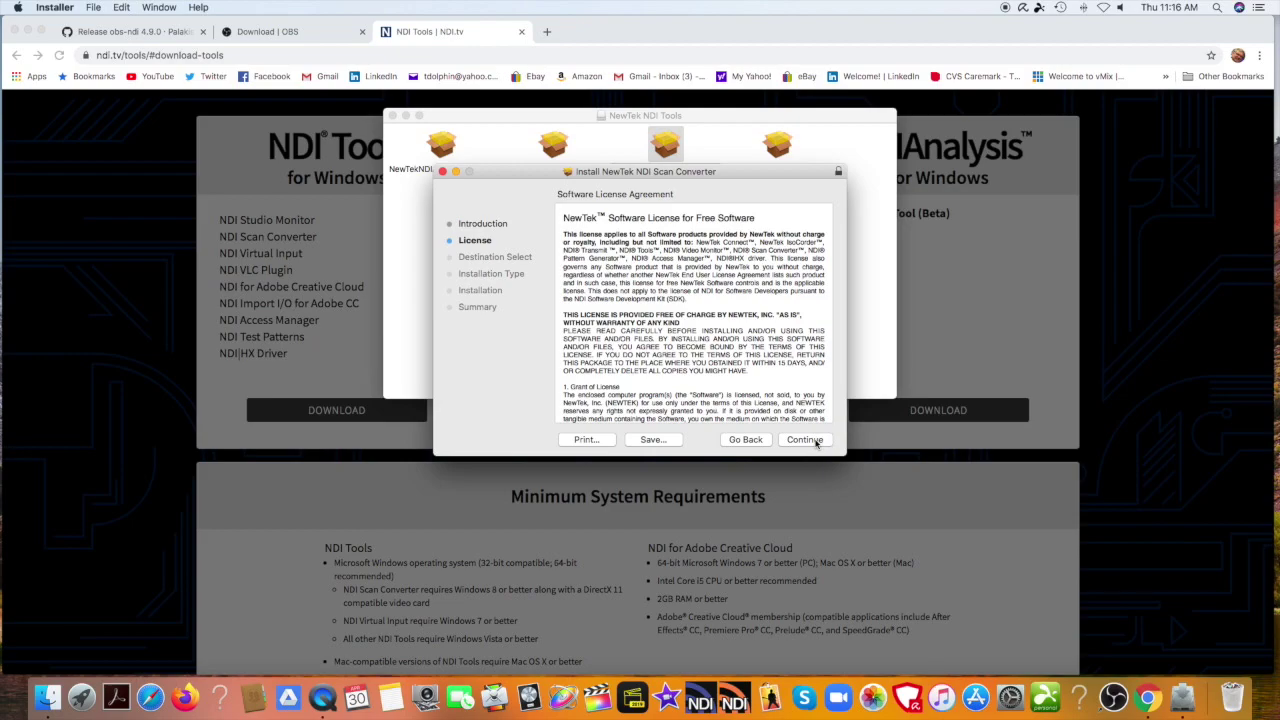
left_click(816, 441)
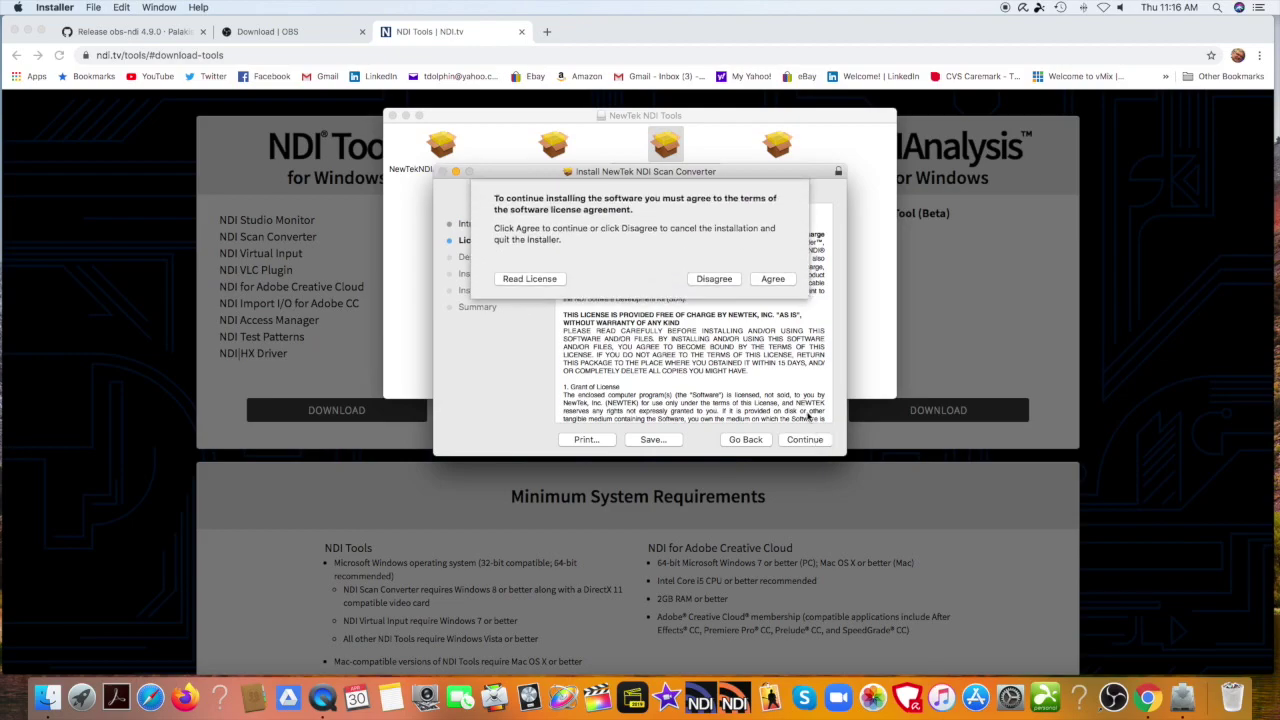
left_click(772, 204)
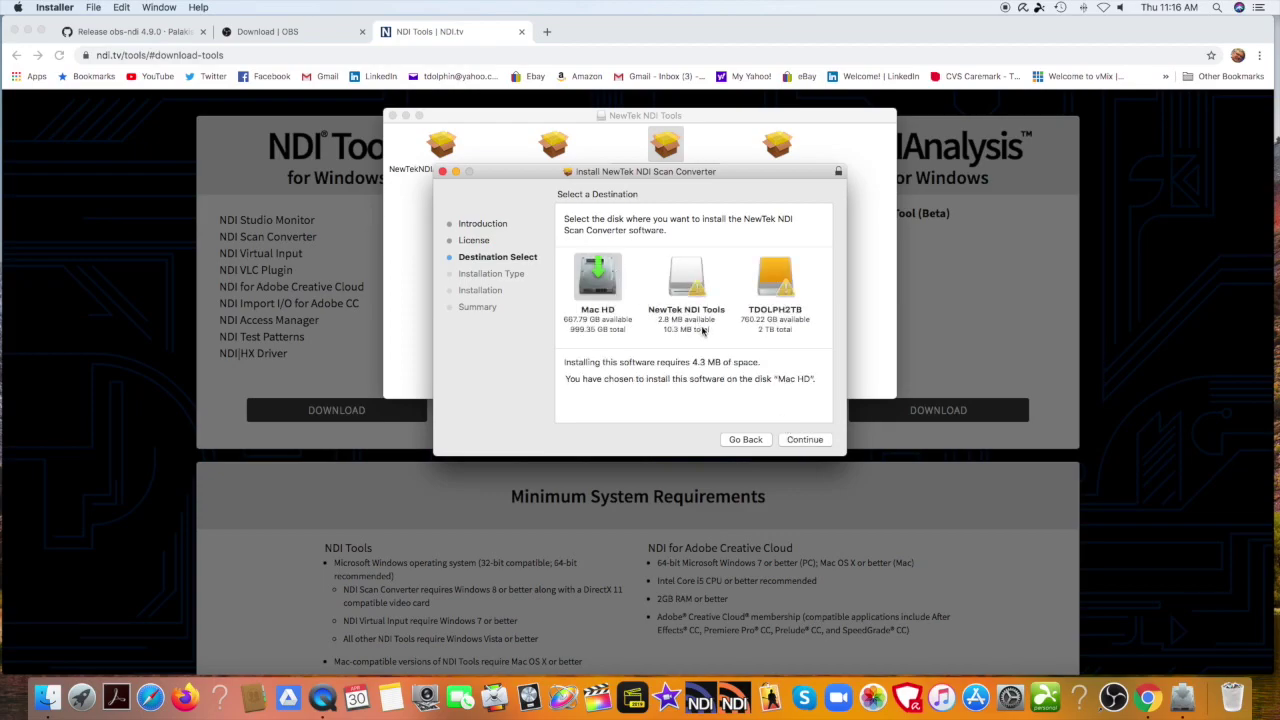
left_click(797, 442)
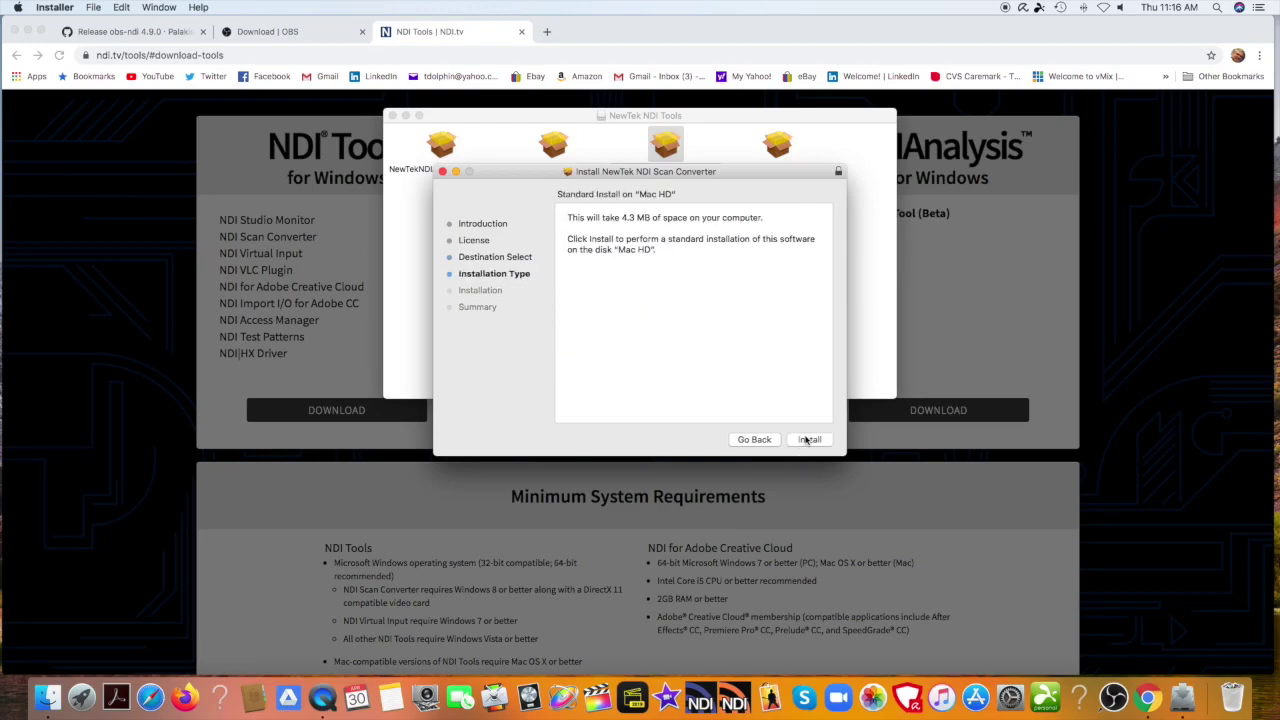
left_click(808, 440)
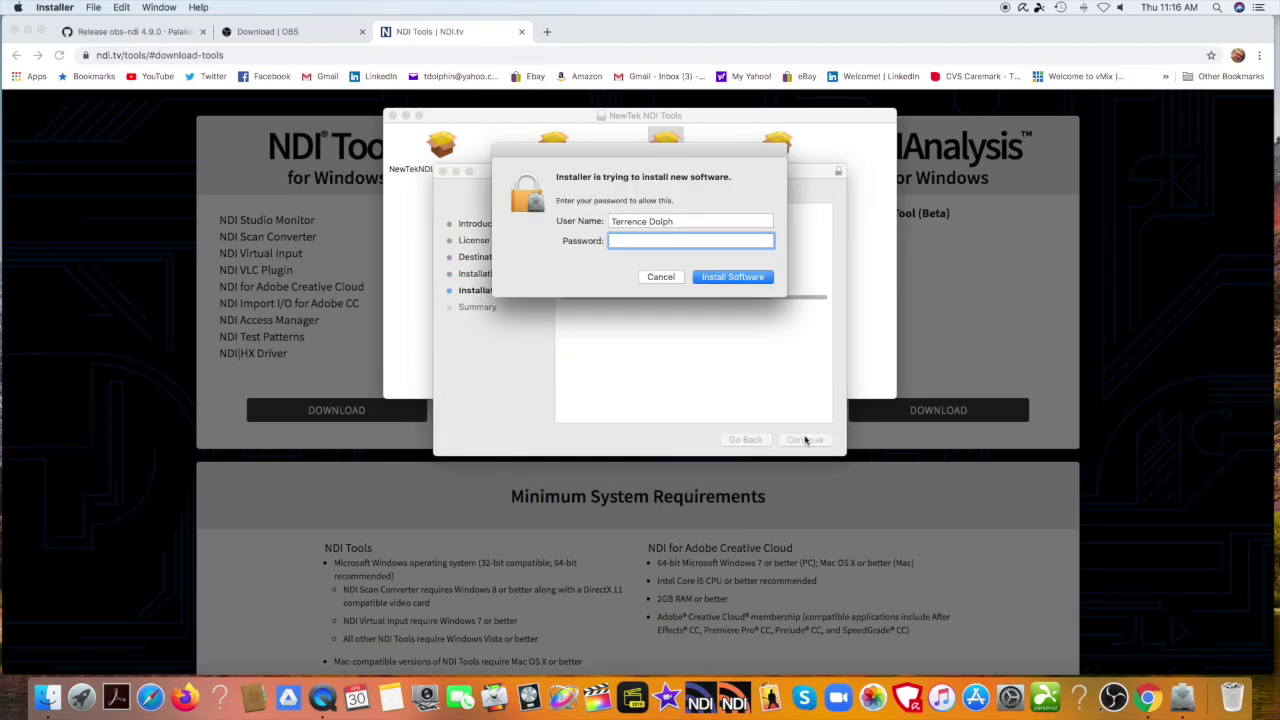
type("••")
key("Return")
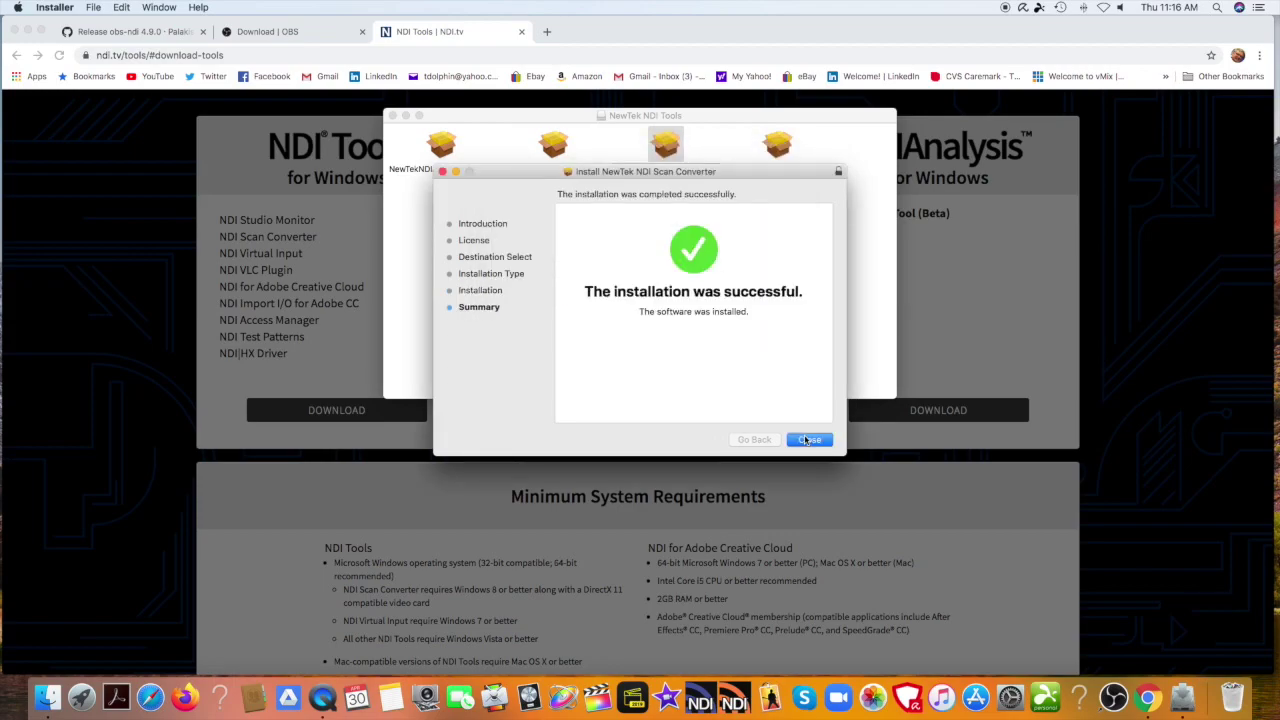
left_click(808, 440)
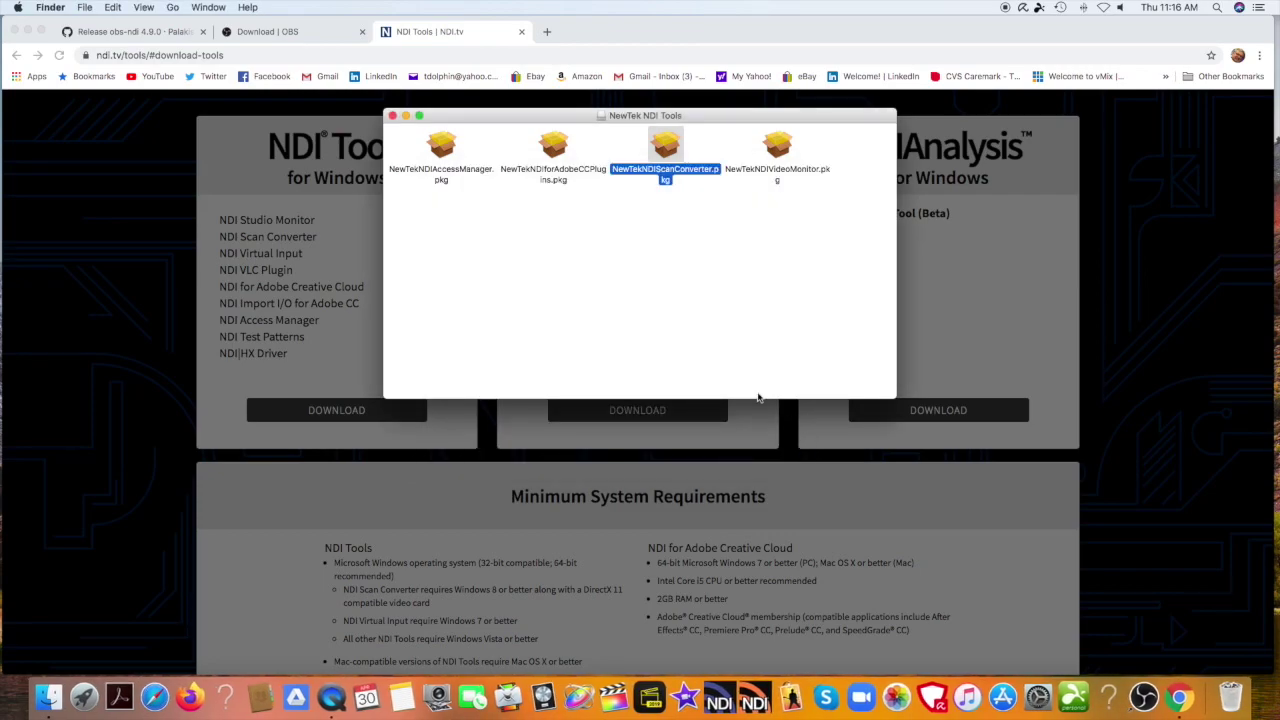
Install NewTekNDIVideoMonitor.pkg on Mac HD, agreeing to the license and entering the admin password.
left_click(774, 150)
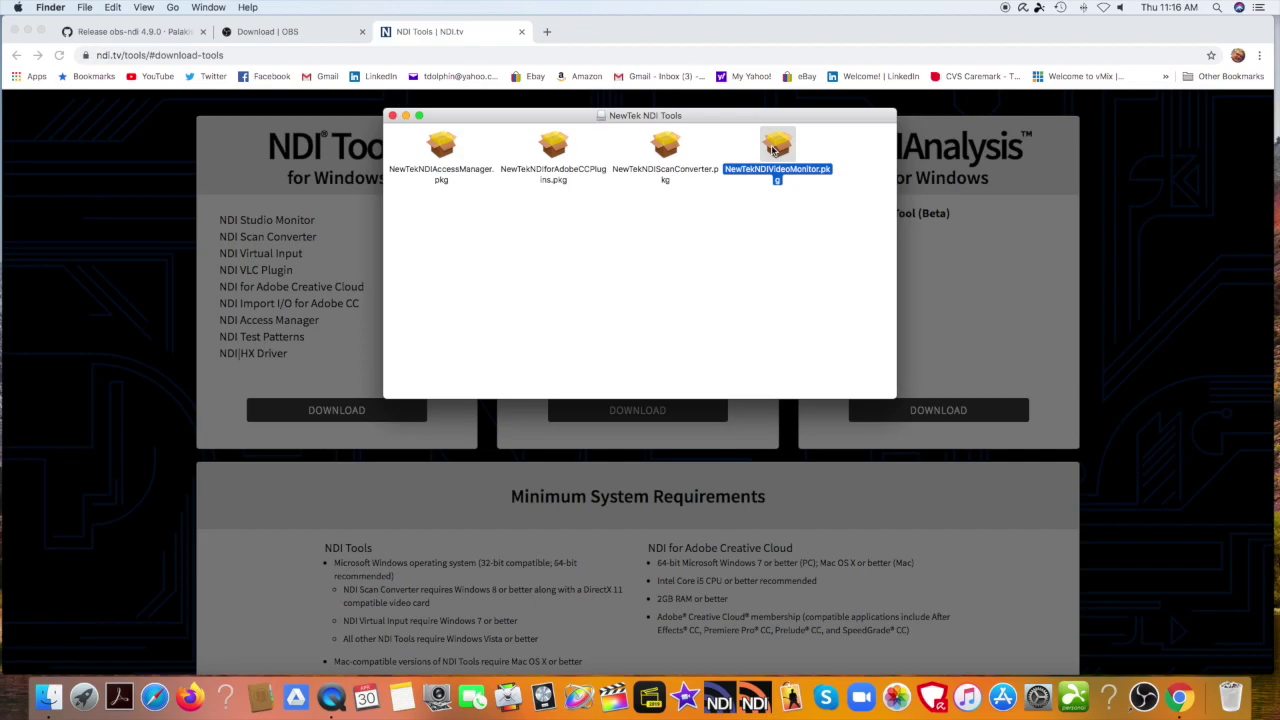
double_click(774, 150)
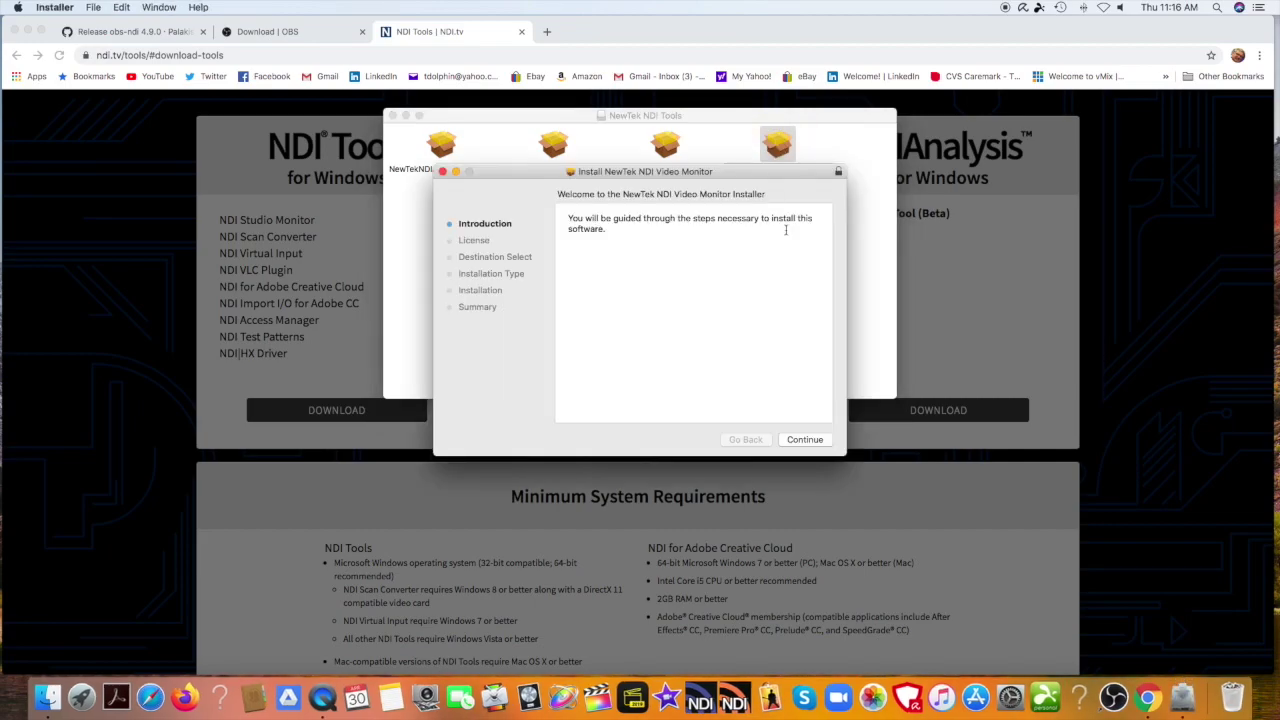
left_click(806, 441)
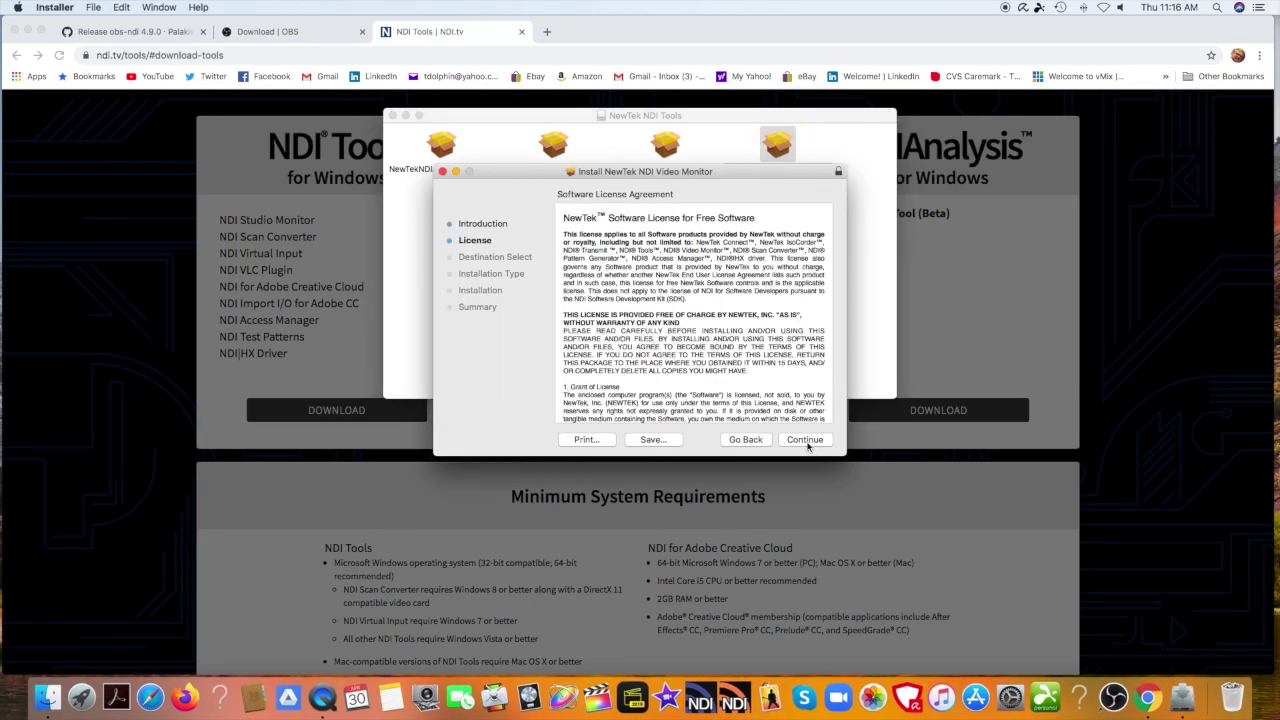
left_click(806, 441)
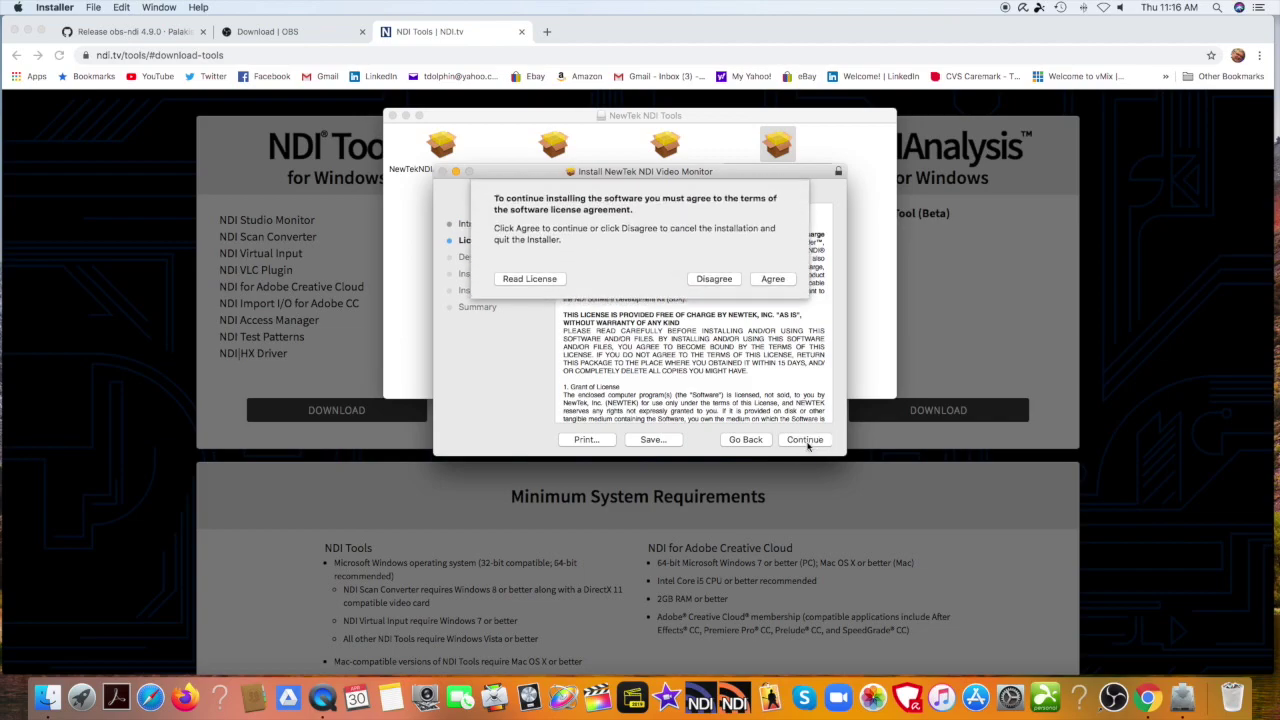
left_click(780, 279)
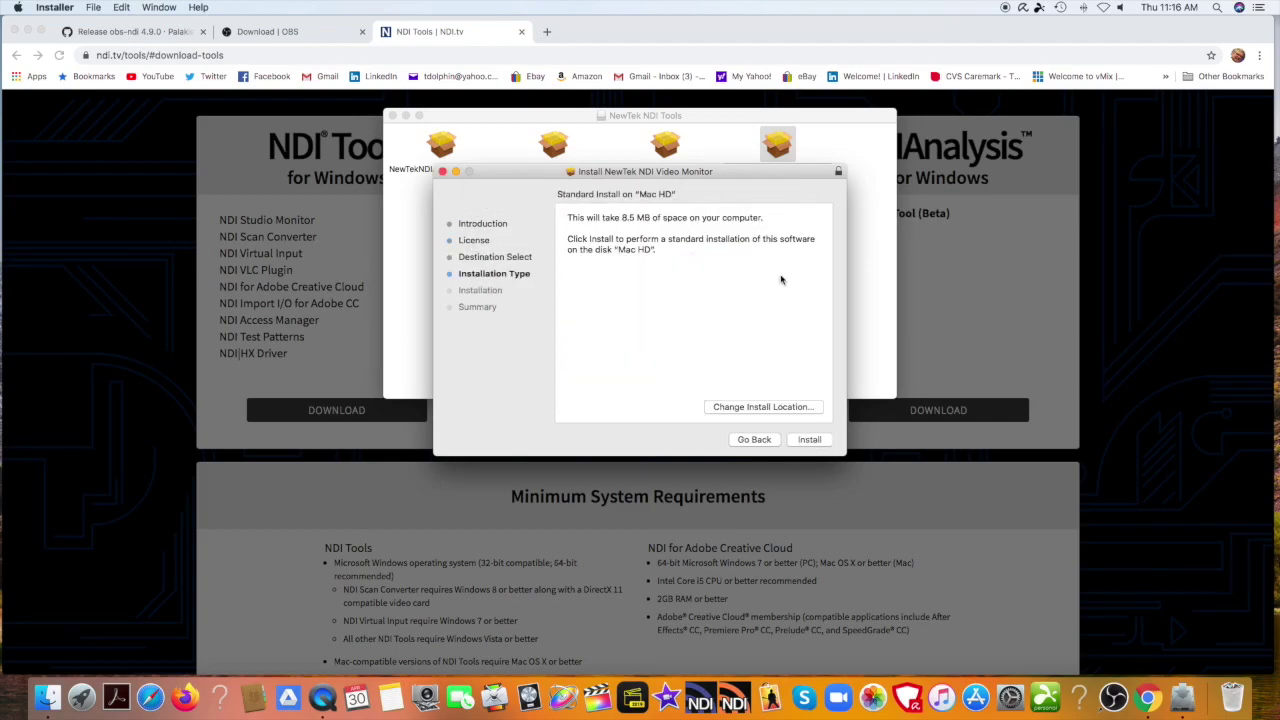
left_click(807, 440)
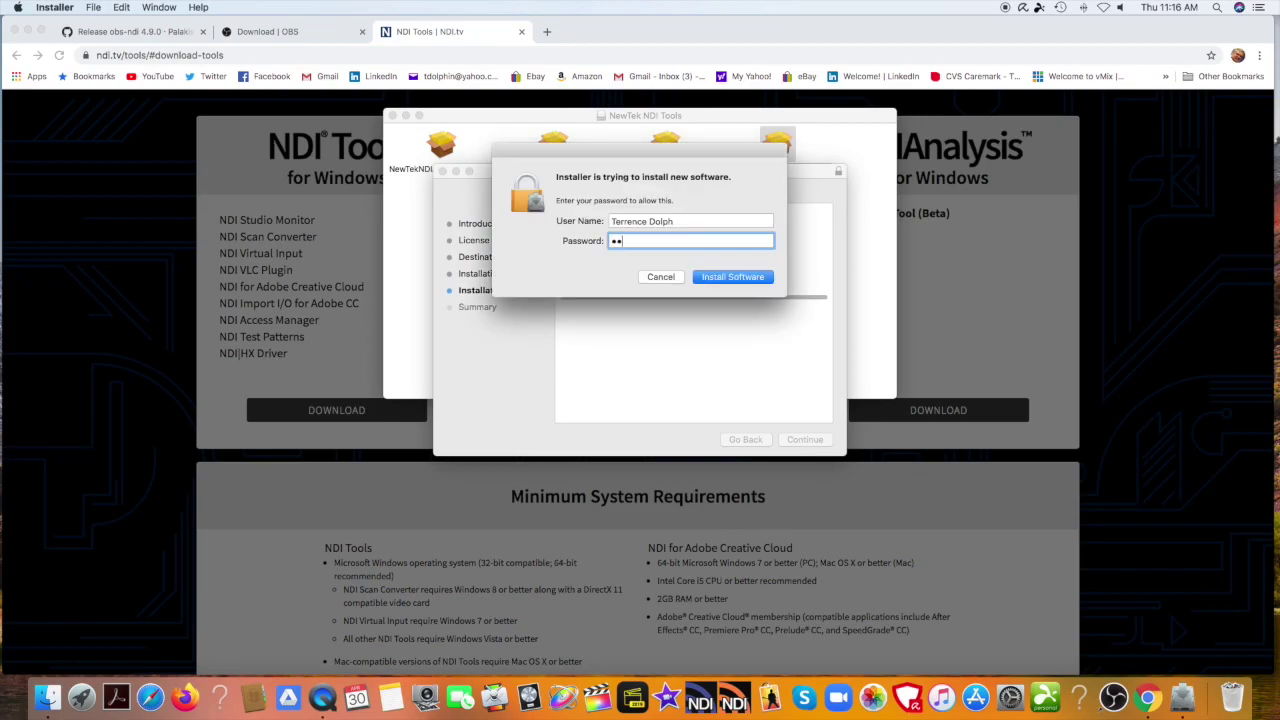
type("••••••")
key("Return")
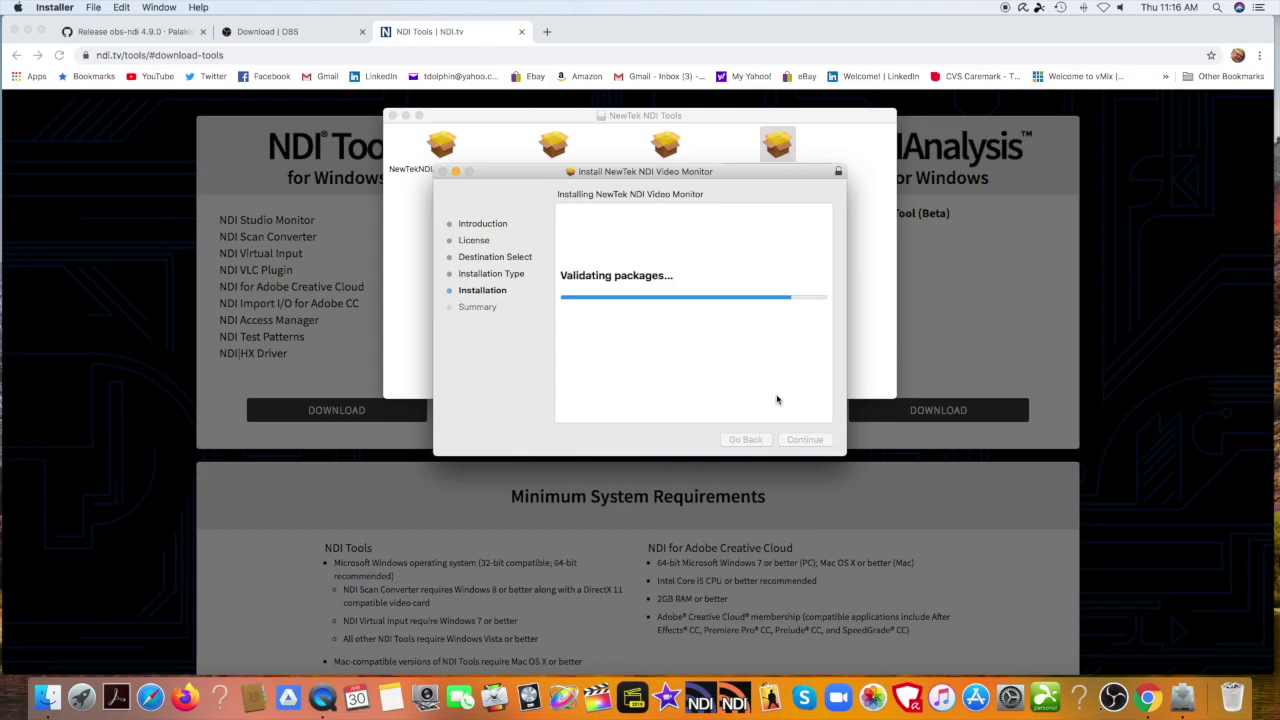
left_click(811, 442)
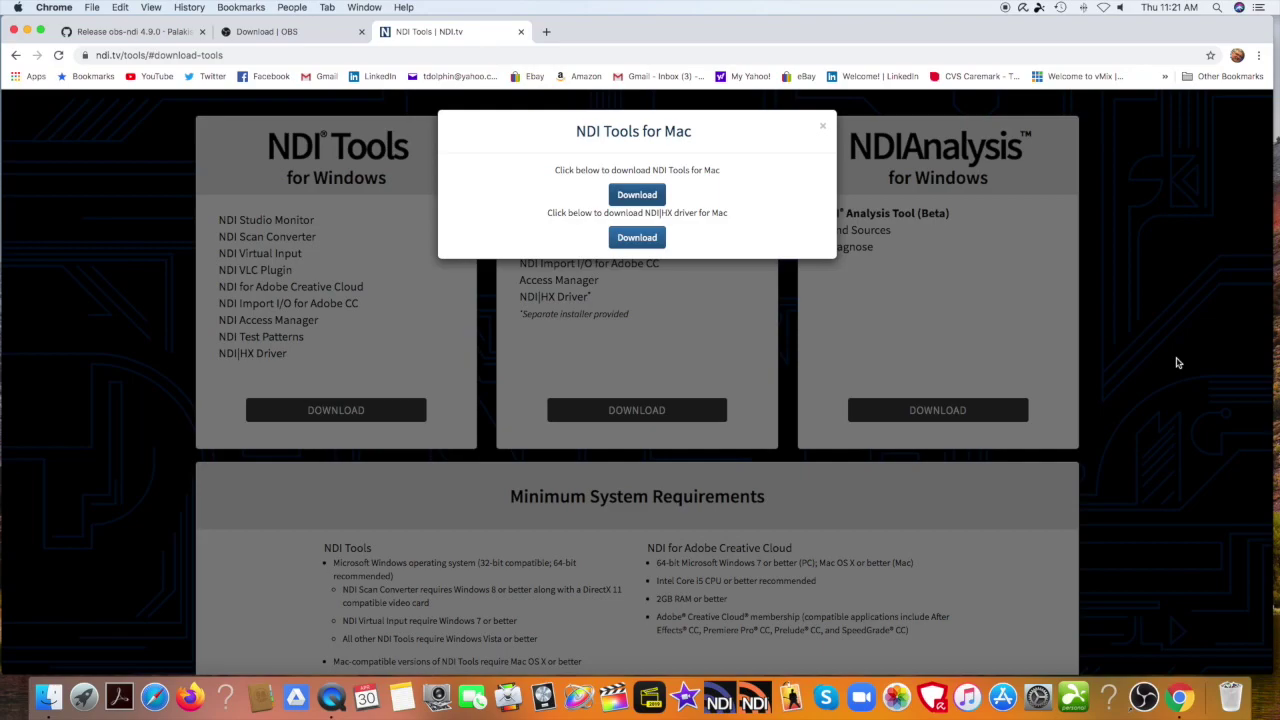
Save the NDI|HX driver for Mac disk image to the Desktop and mount it.
left_click(652, 241)
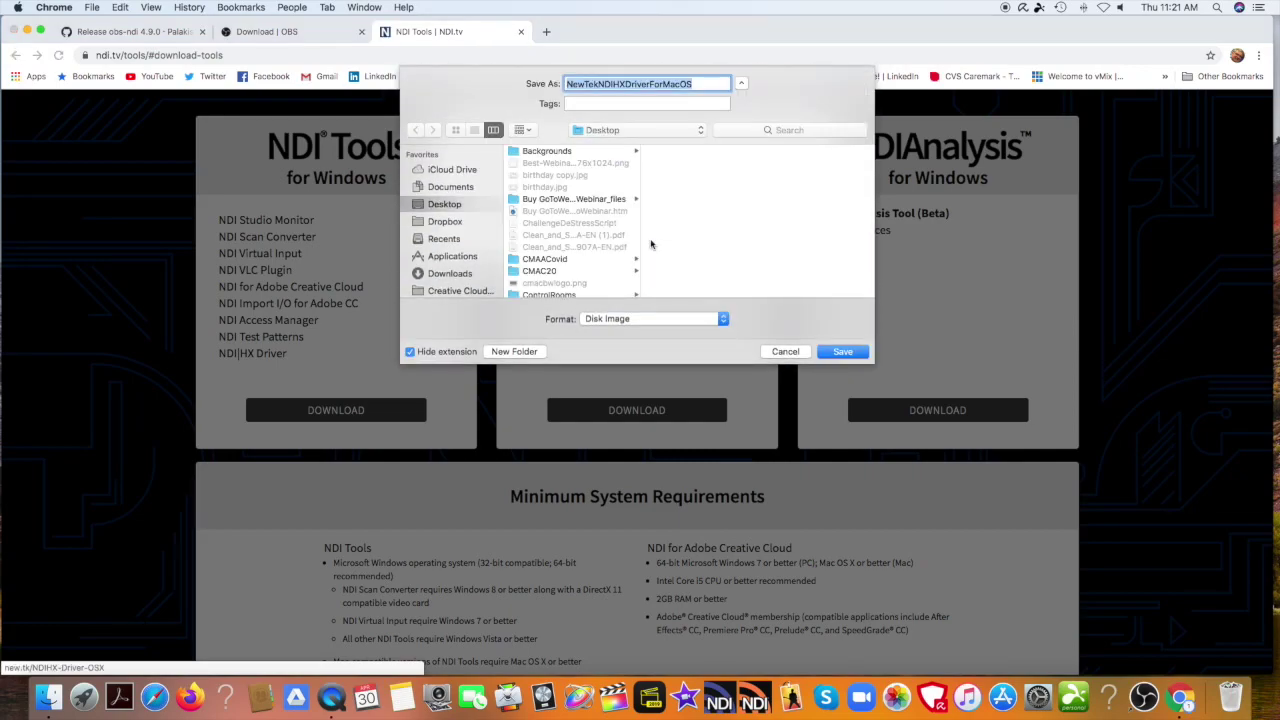
left_click(833, 352)
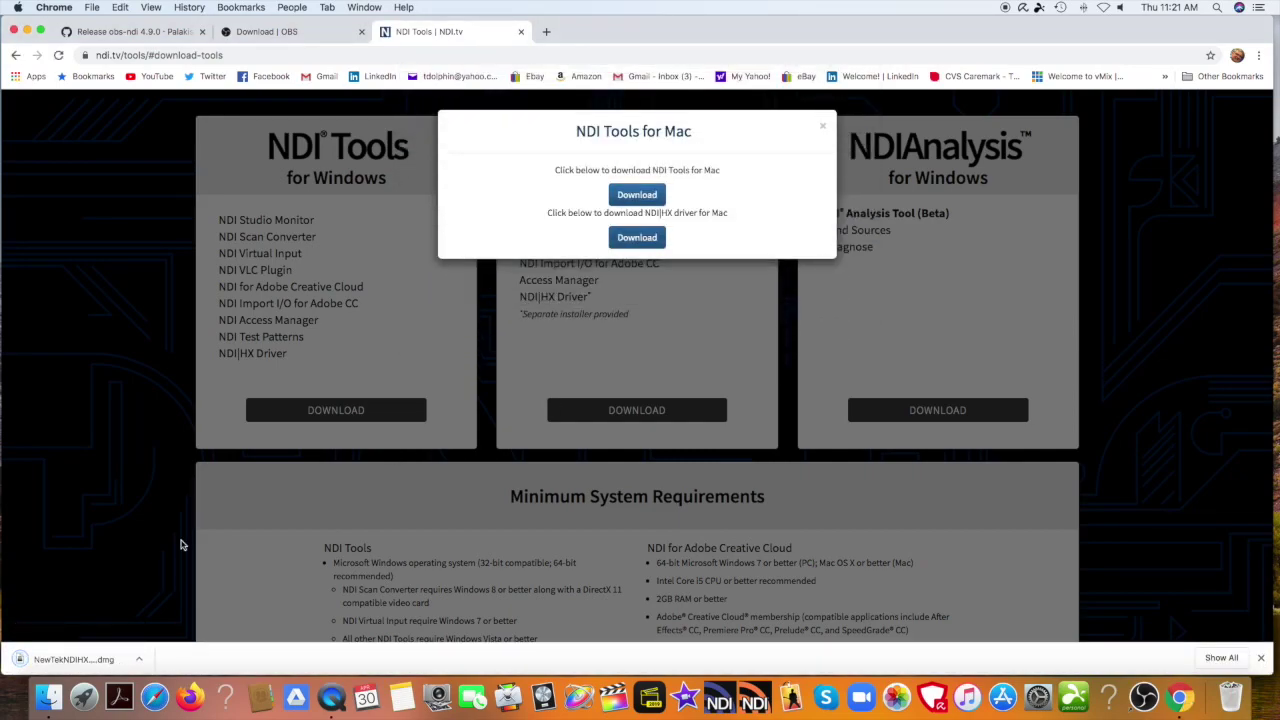
left_click(142, 659)
left_click(167, 609)
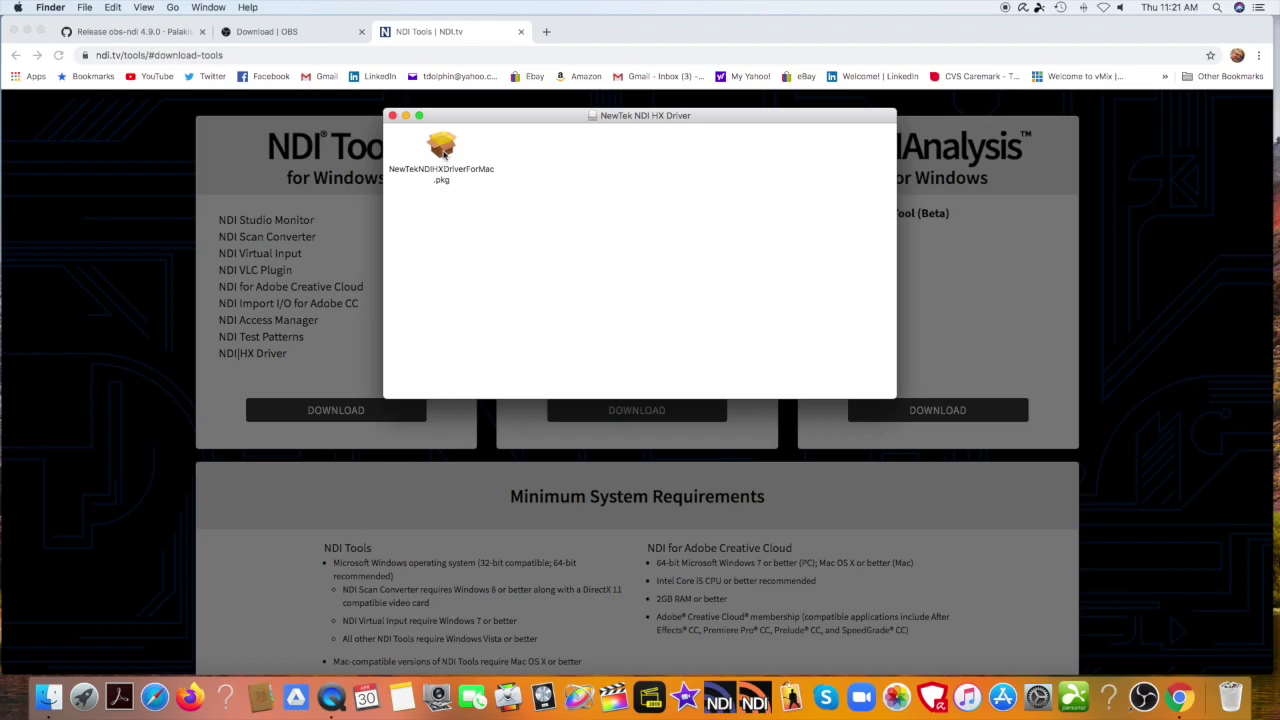
Install the NewTek NDI HX Driver package, authorizing with the account password, then close the installer and its disk image window.
double_click(443, 150)
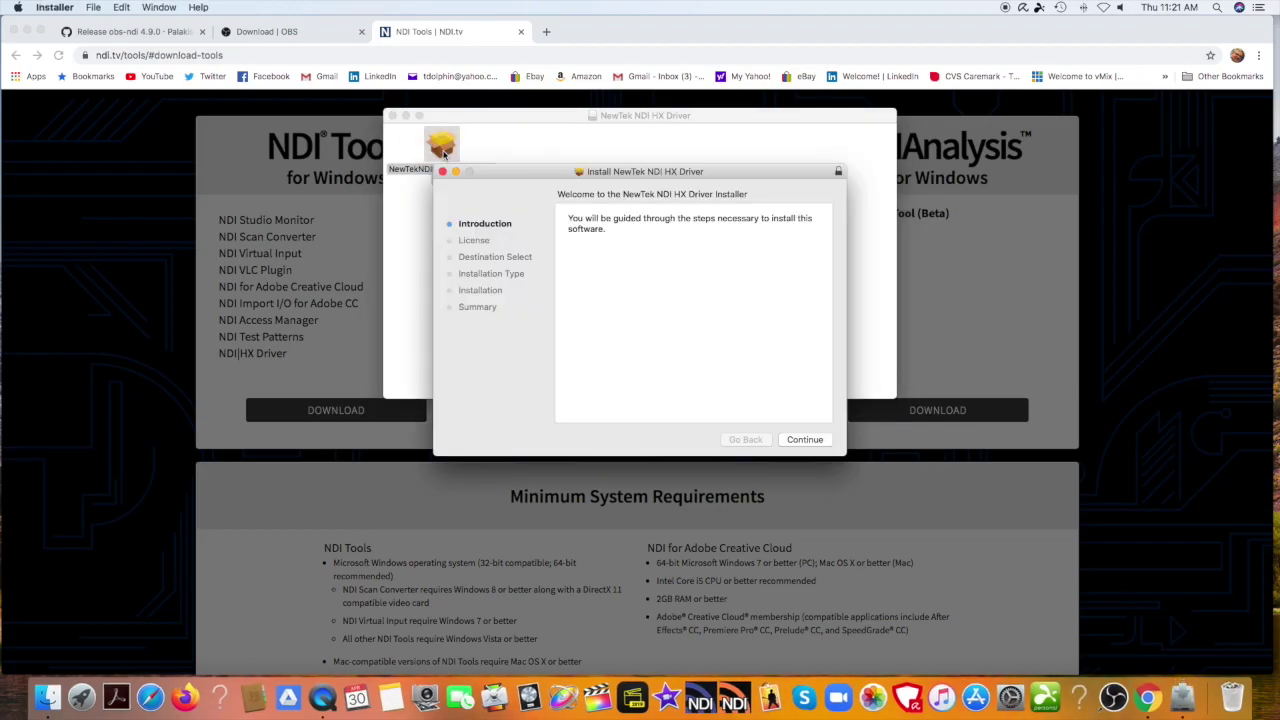
left_click(807, 440)
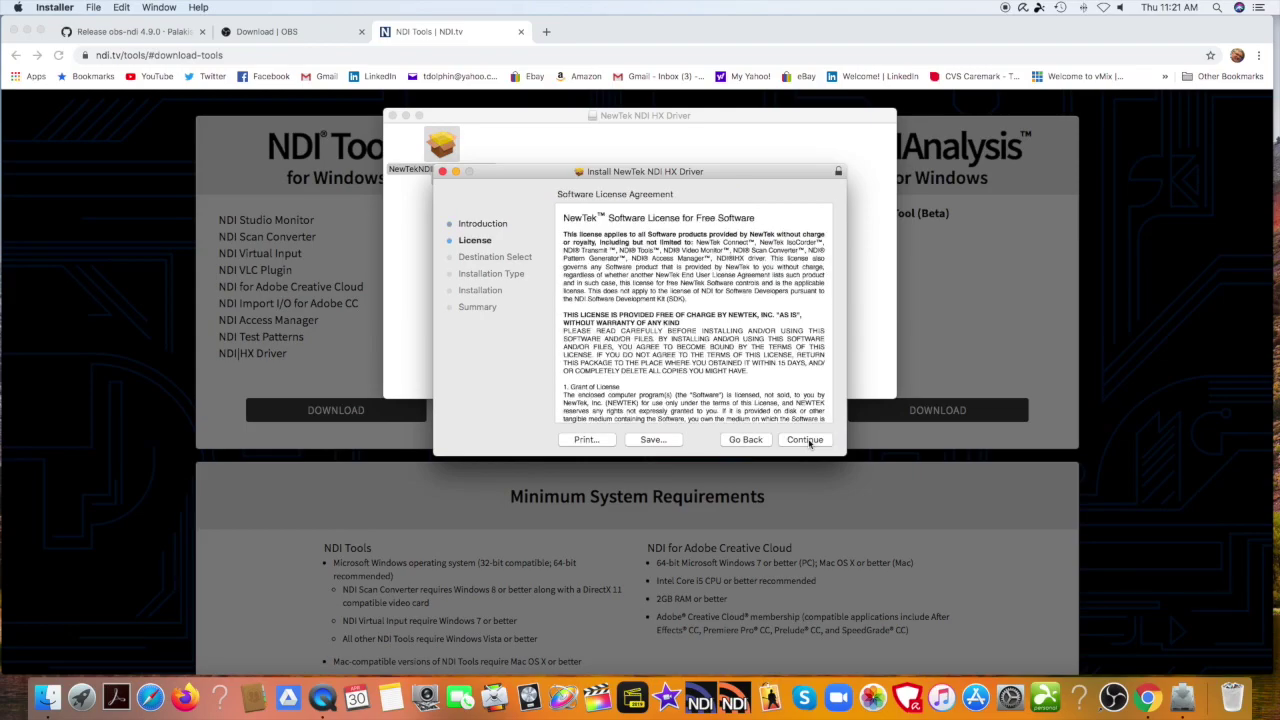
left_click(809, 443)
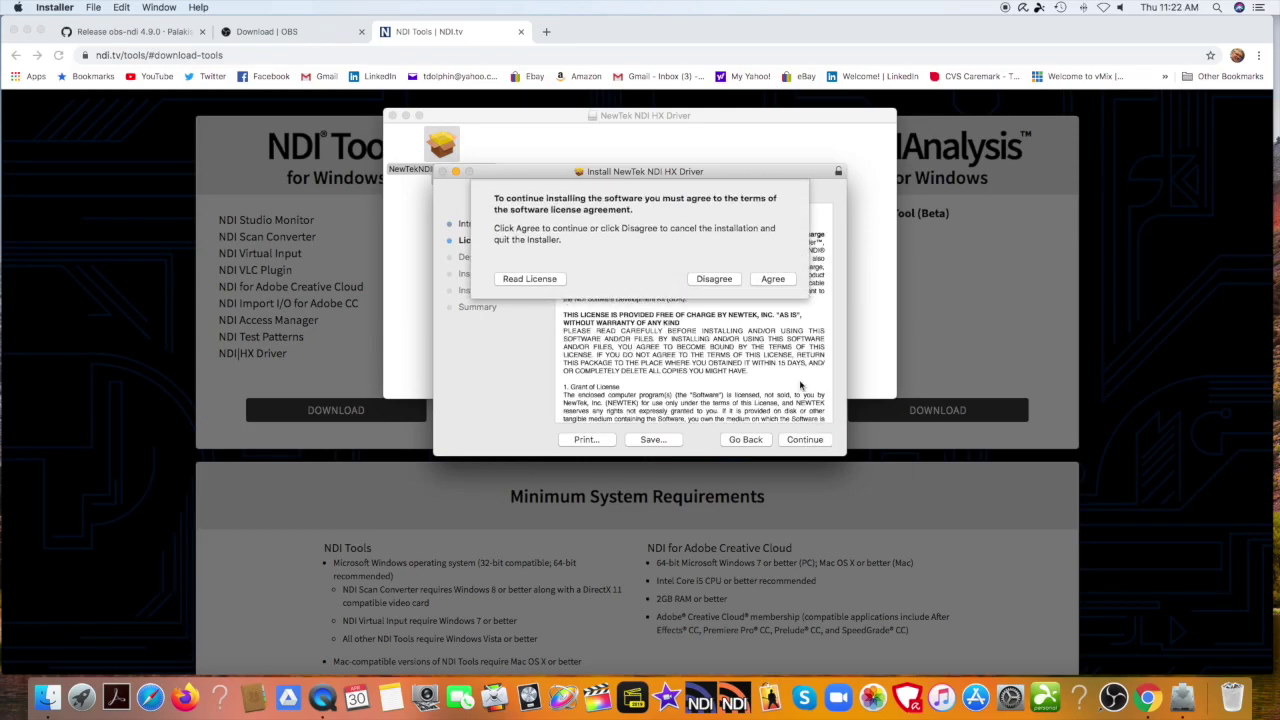
left_click(784, 279)
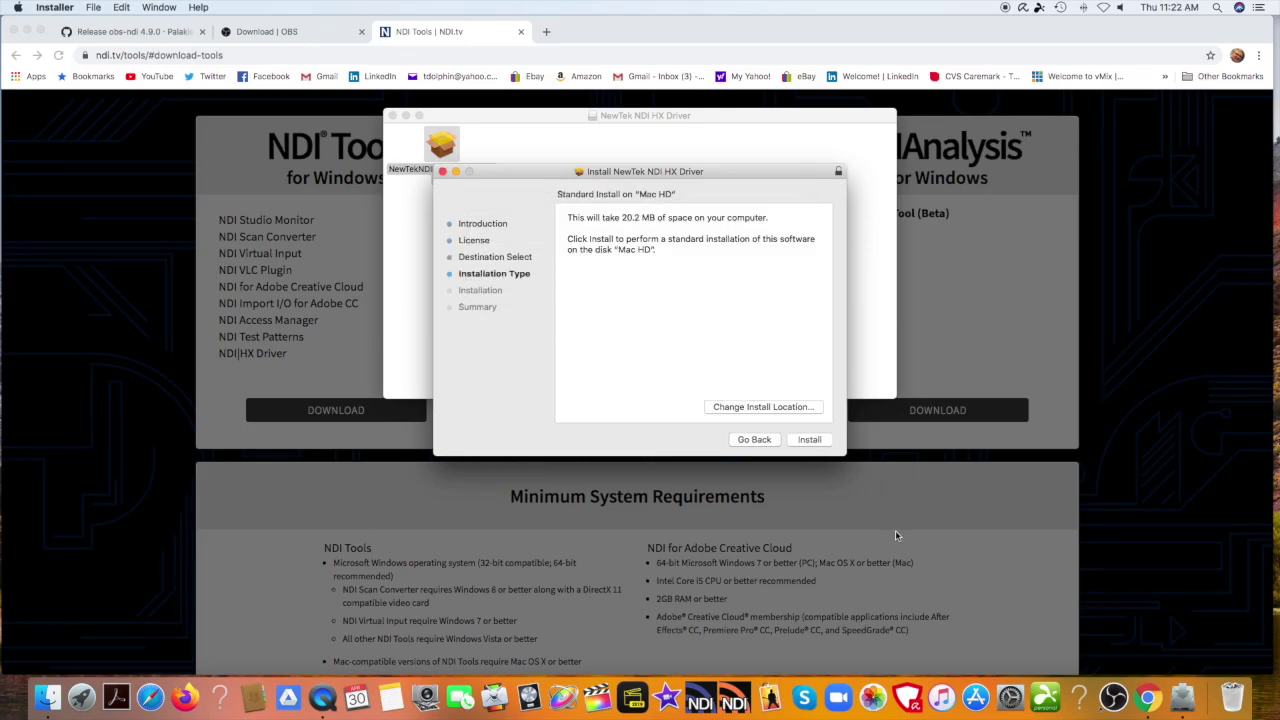
left_click(809, 440)
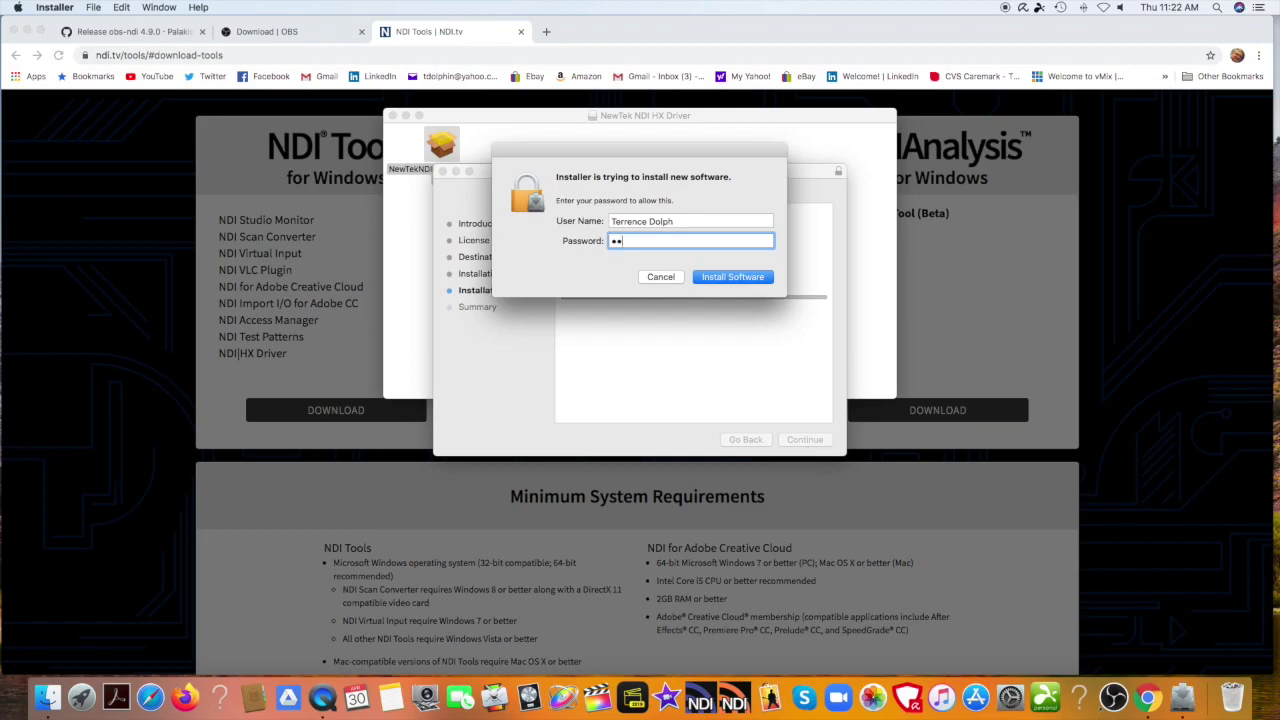
type("••••••••")
key("Return")
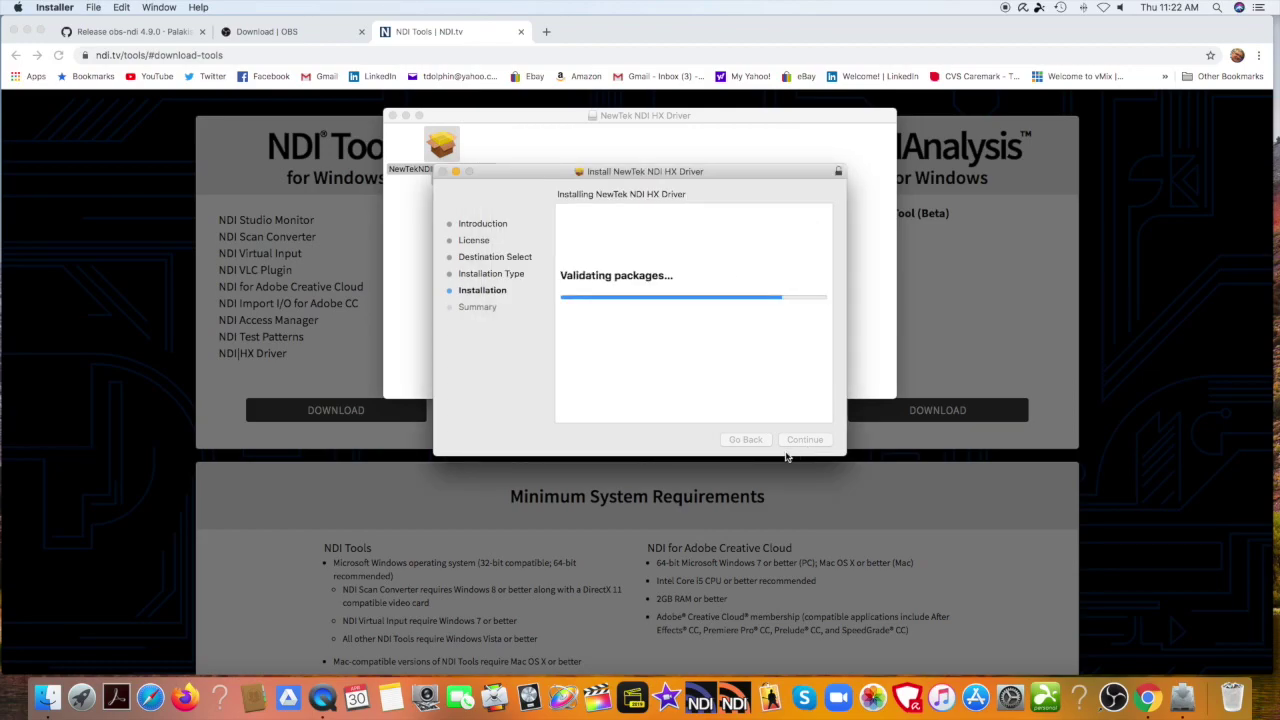
left_click(806, 440)
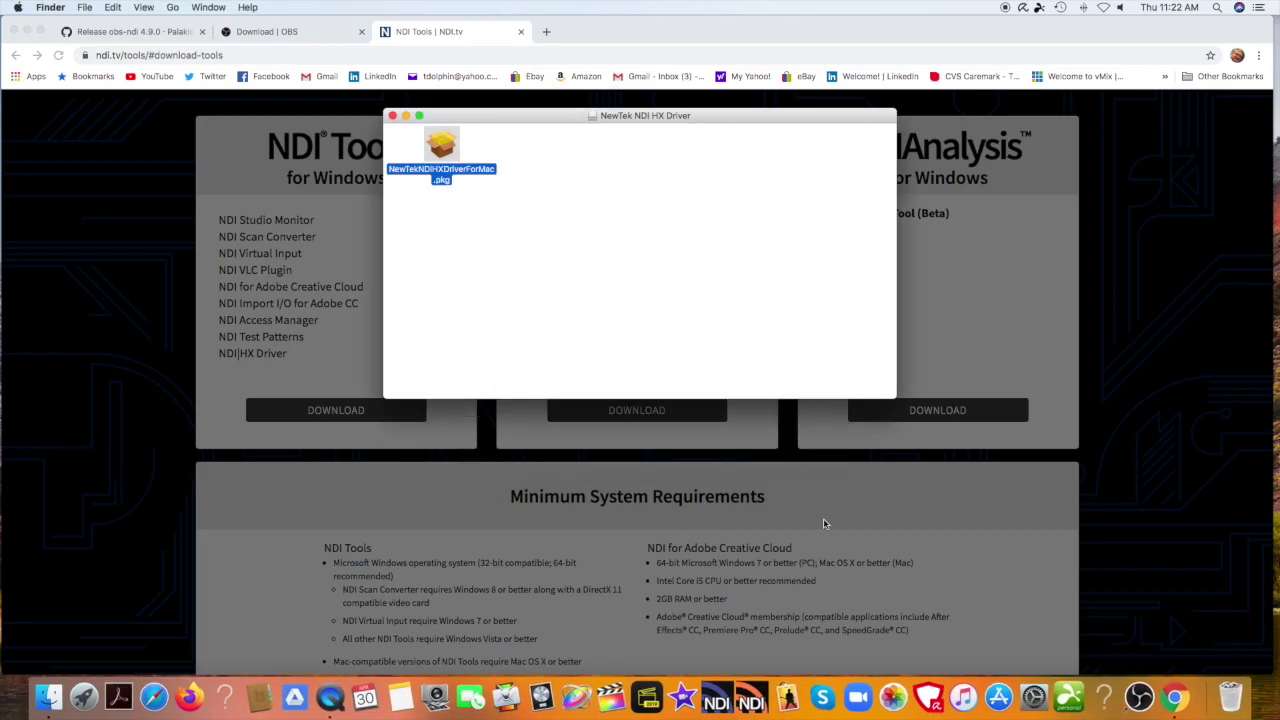
left_click(392, 117)
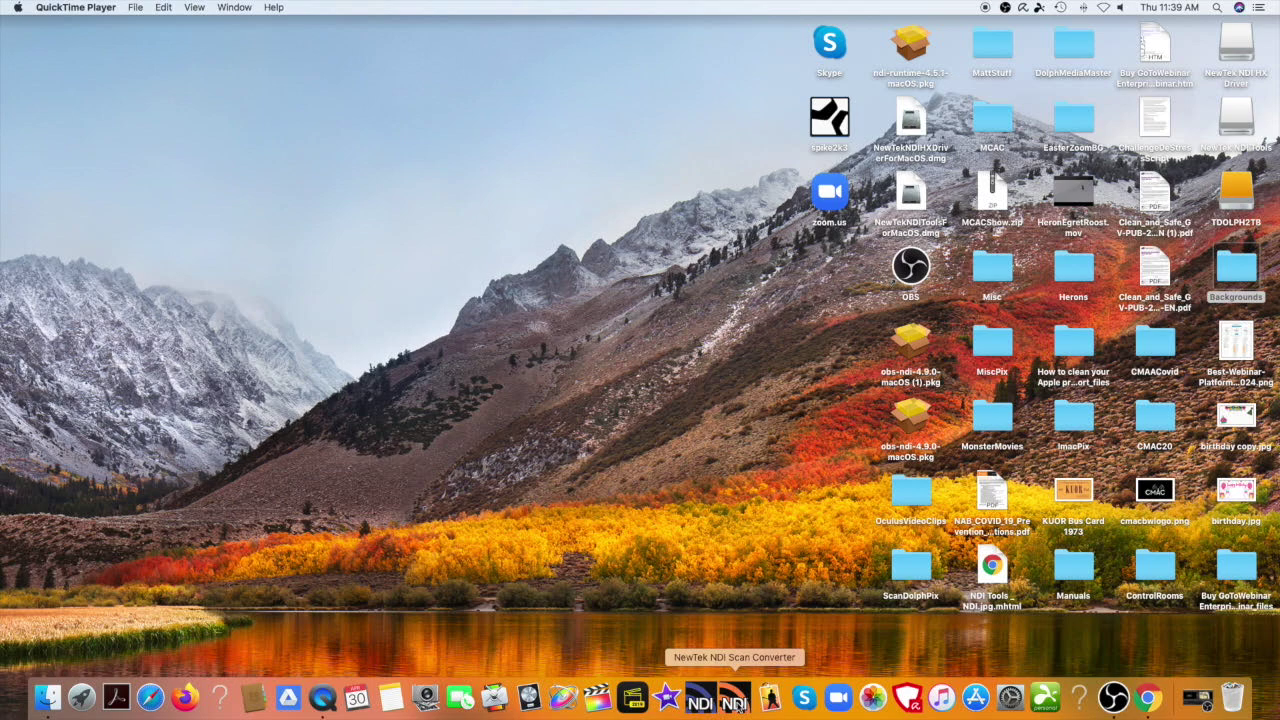
Launch NewTek NDI Scan Converter from the Dock, then switch to OBS Studio.
left_click(736, 706)
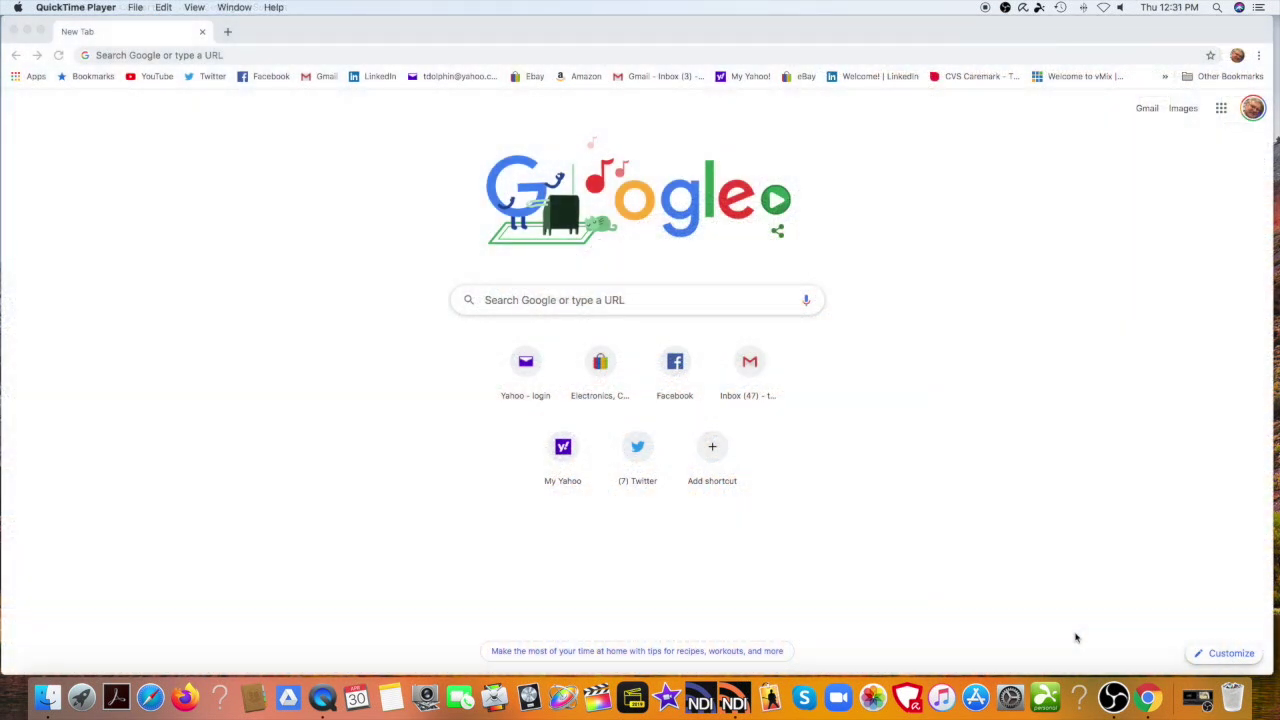
left_click(1114, 698)
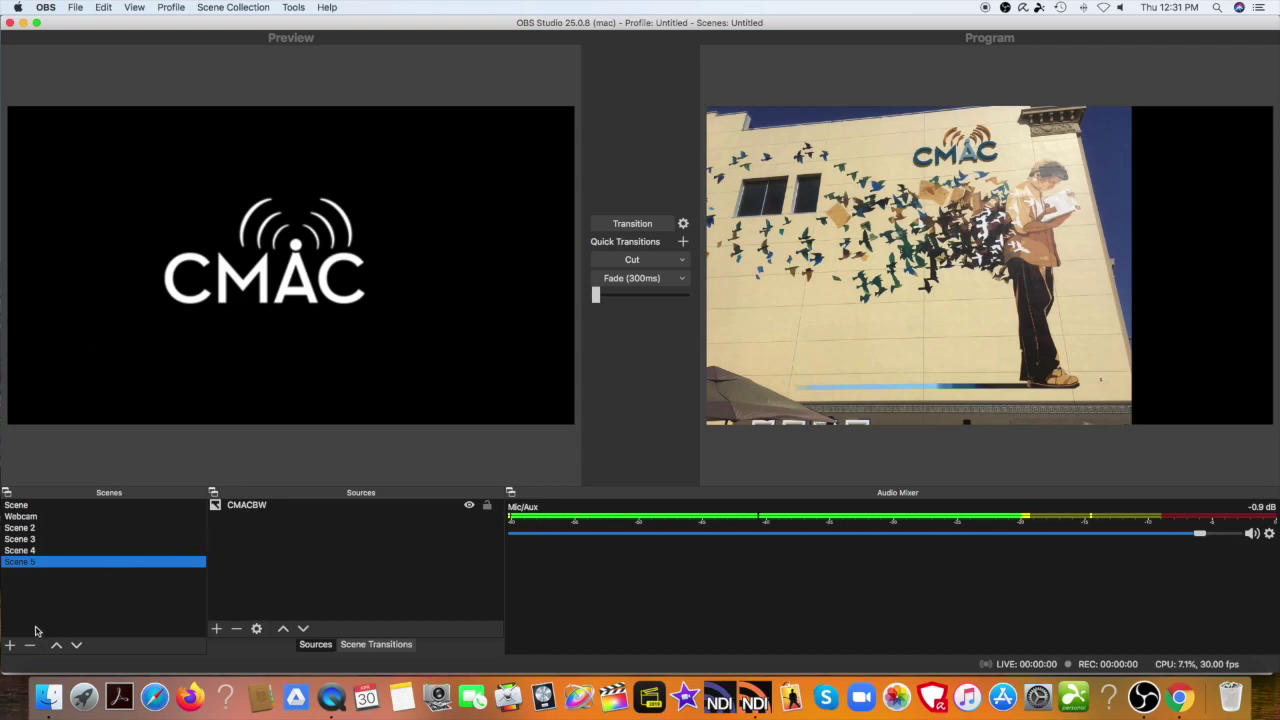
Add a scene with the default name Scene 6 and create an NDI™ Source in it.
left_click(12, 646)
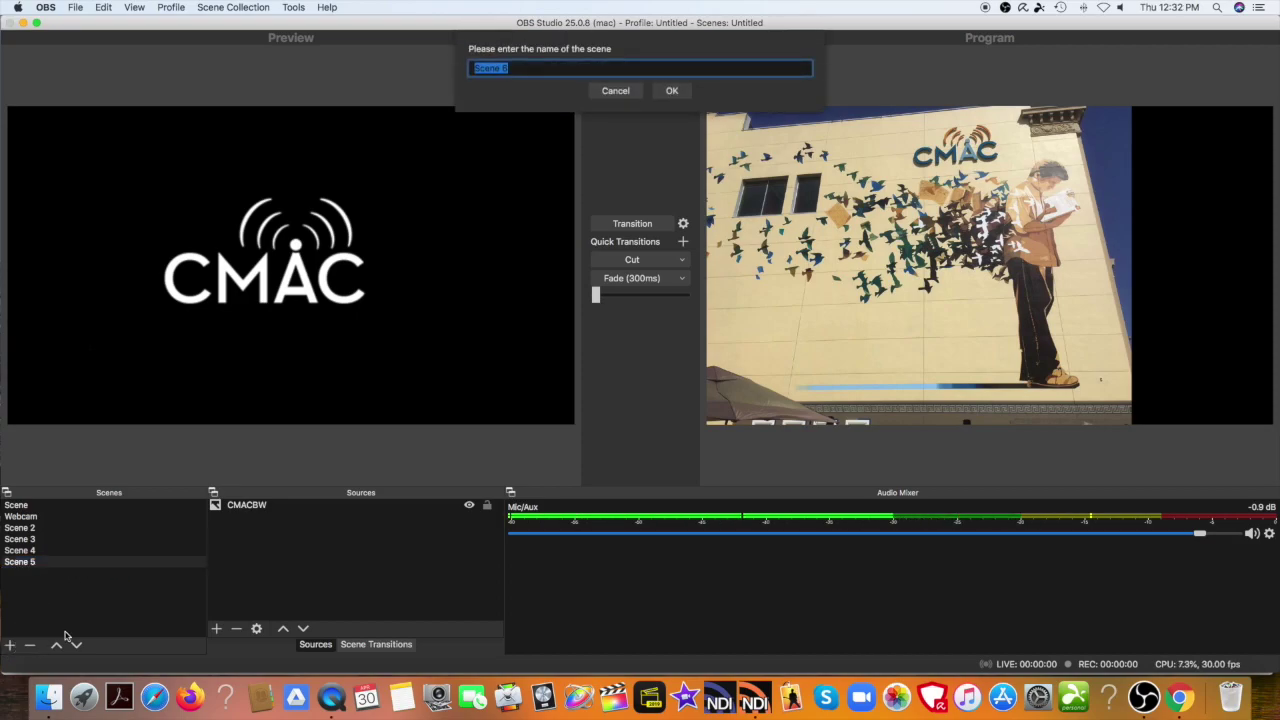
left_click(672, 91)
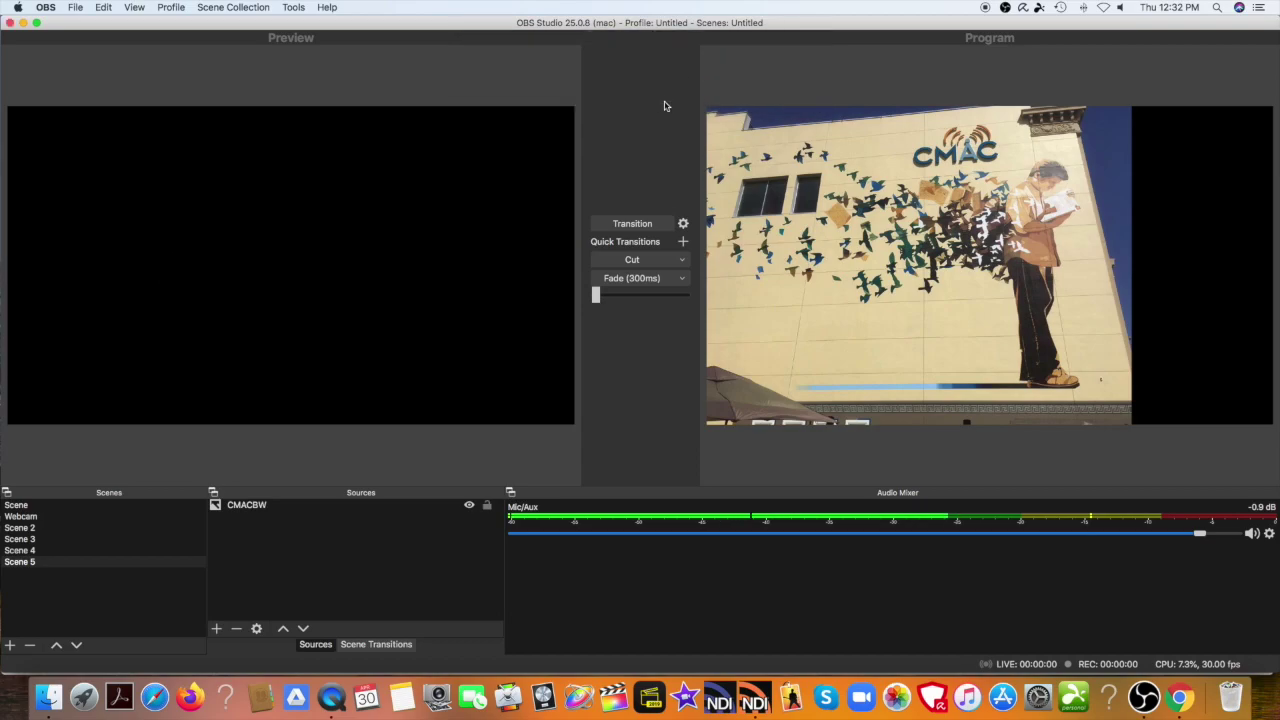
right_click(260, 565)
mouse_move(282, 572)
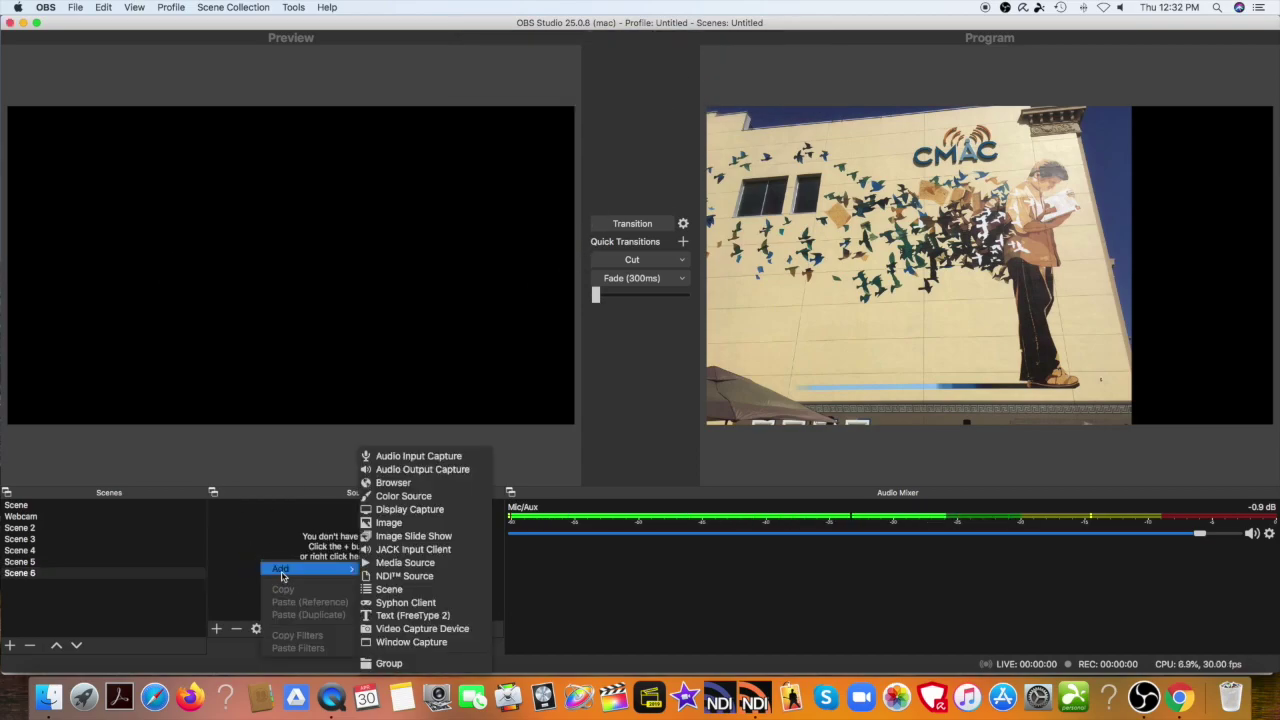
left_click(387, 577)
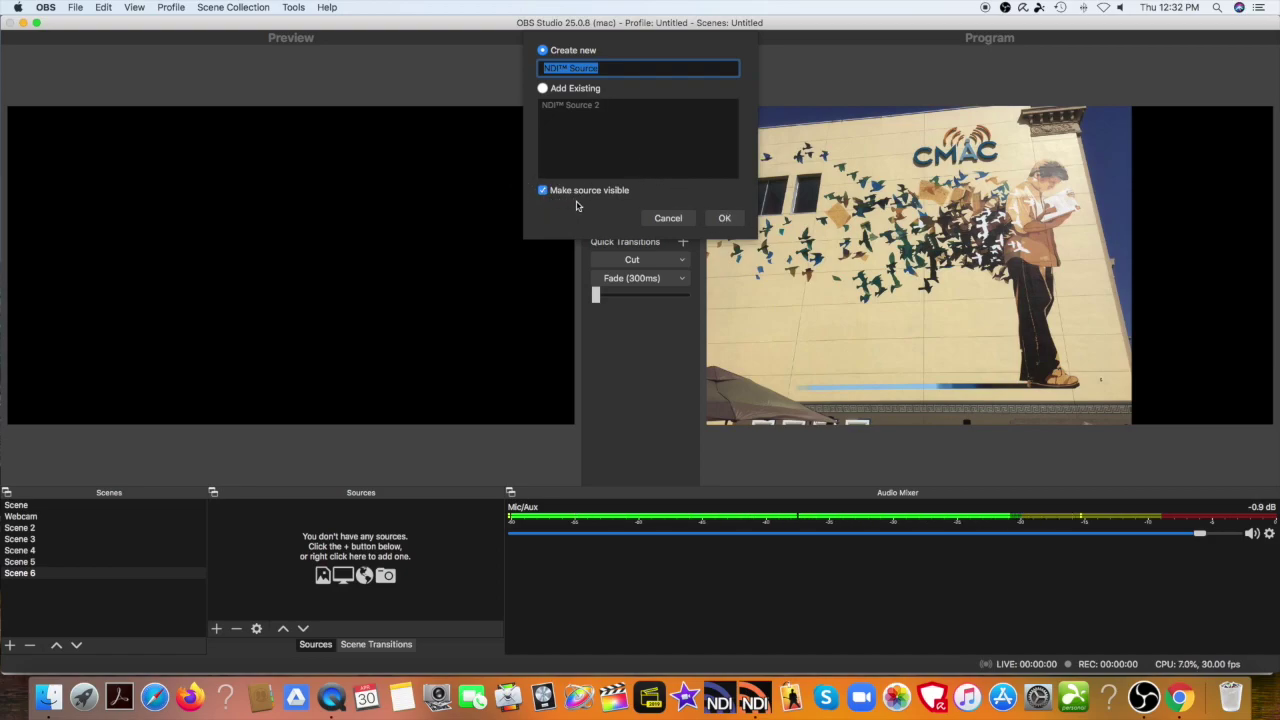
left_click(720, 219)
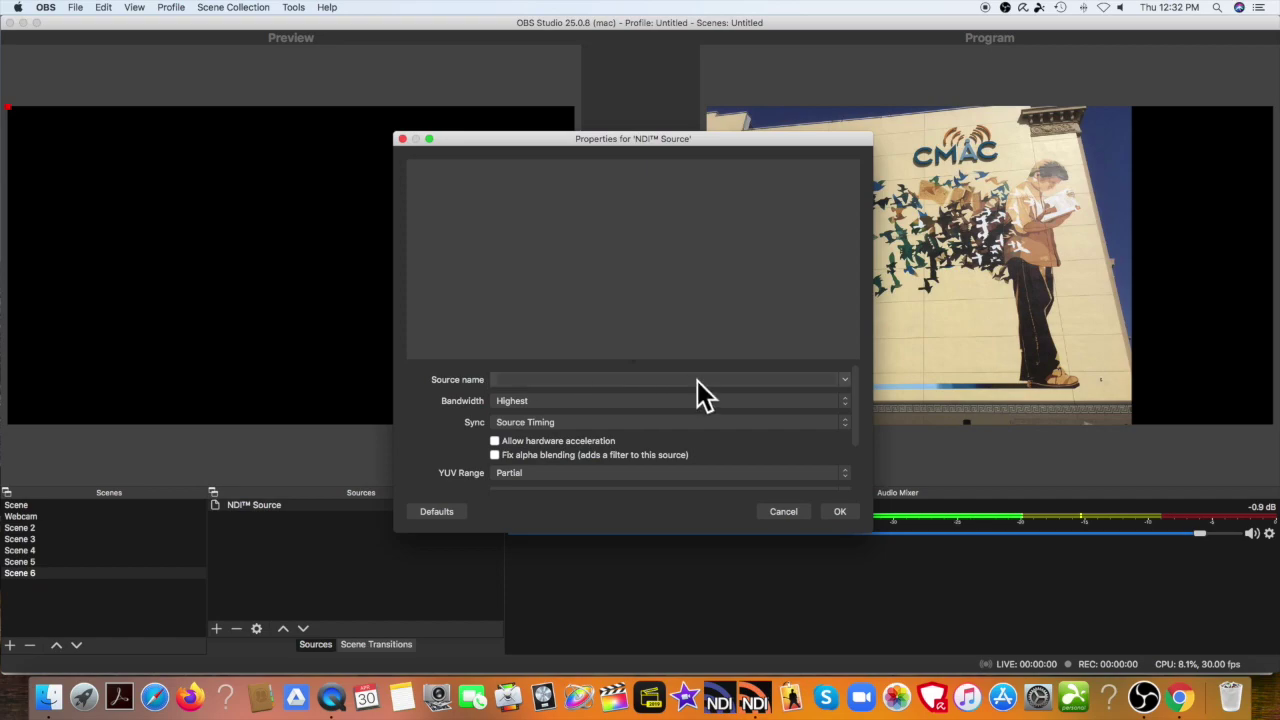
Set the NDI™ Source name to OWNER-PC and confirm the source settings.
left_click(843, 384)
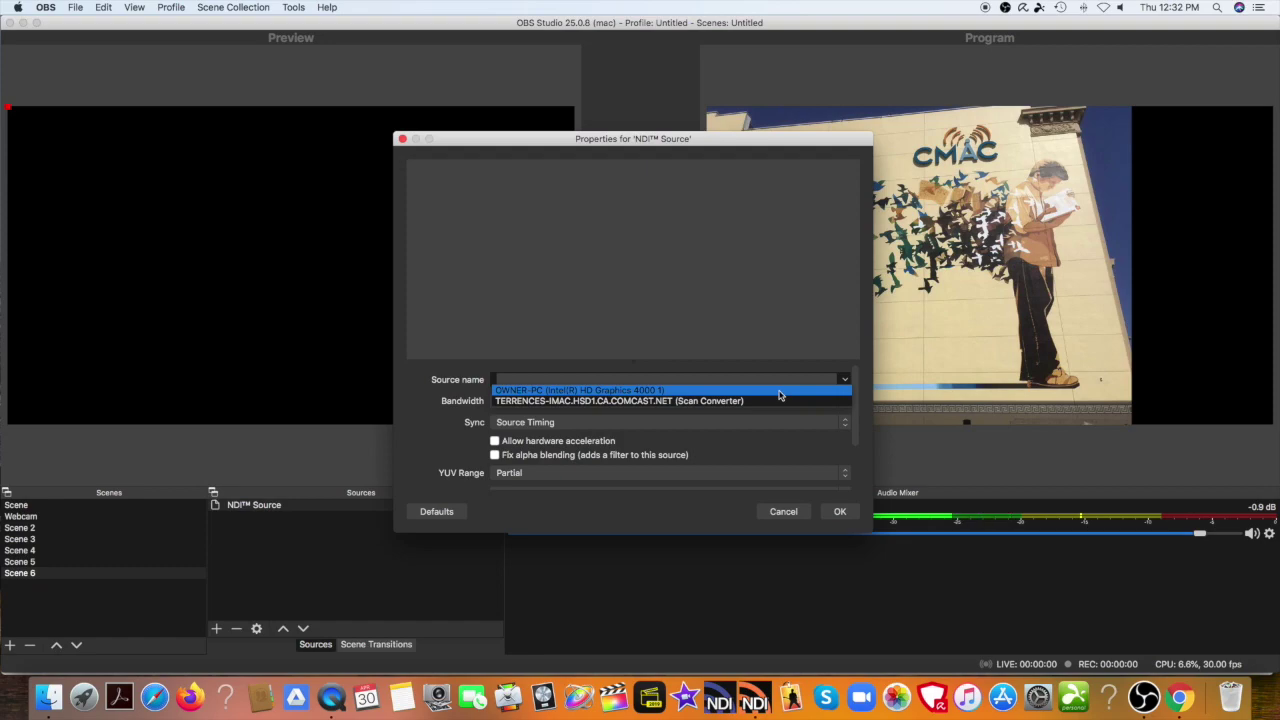
left_click(779, 391)
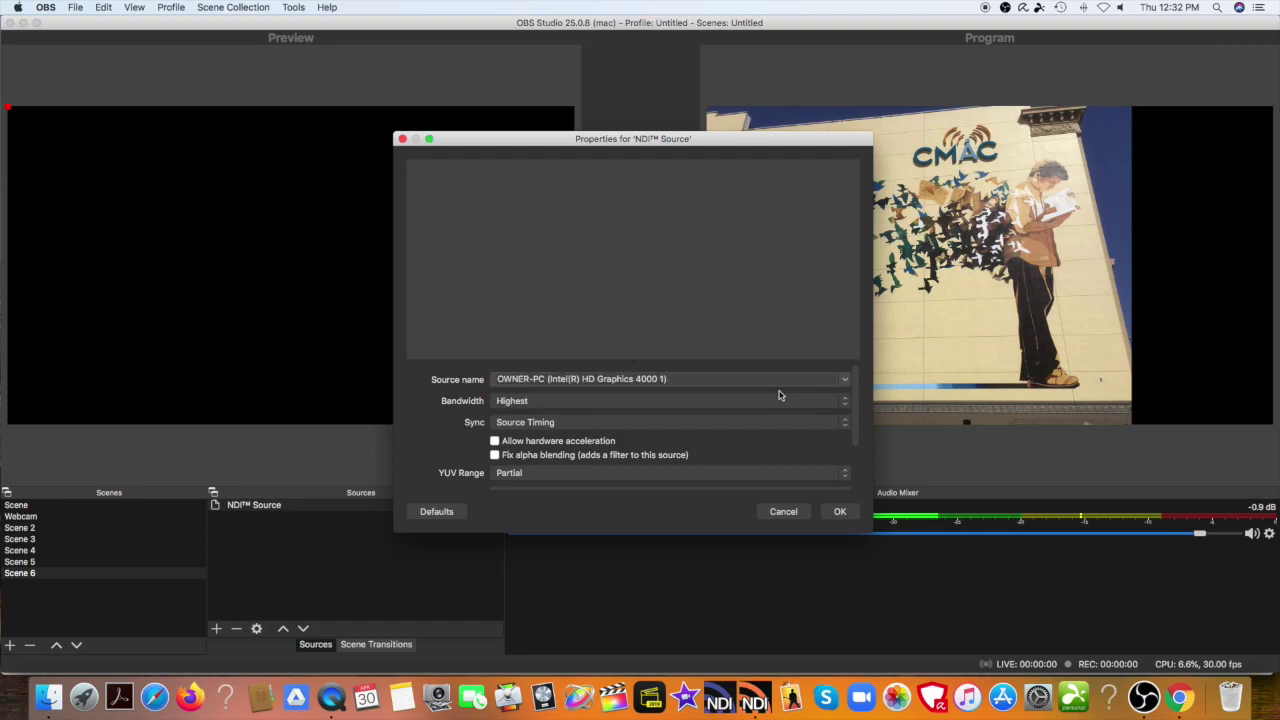
left_click(838, 511)
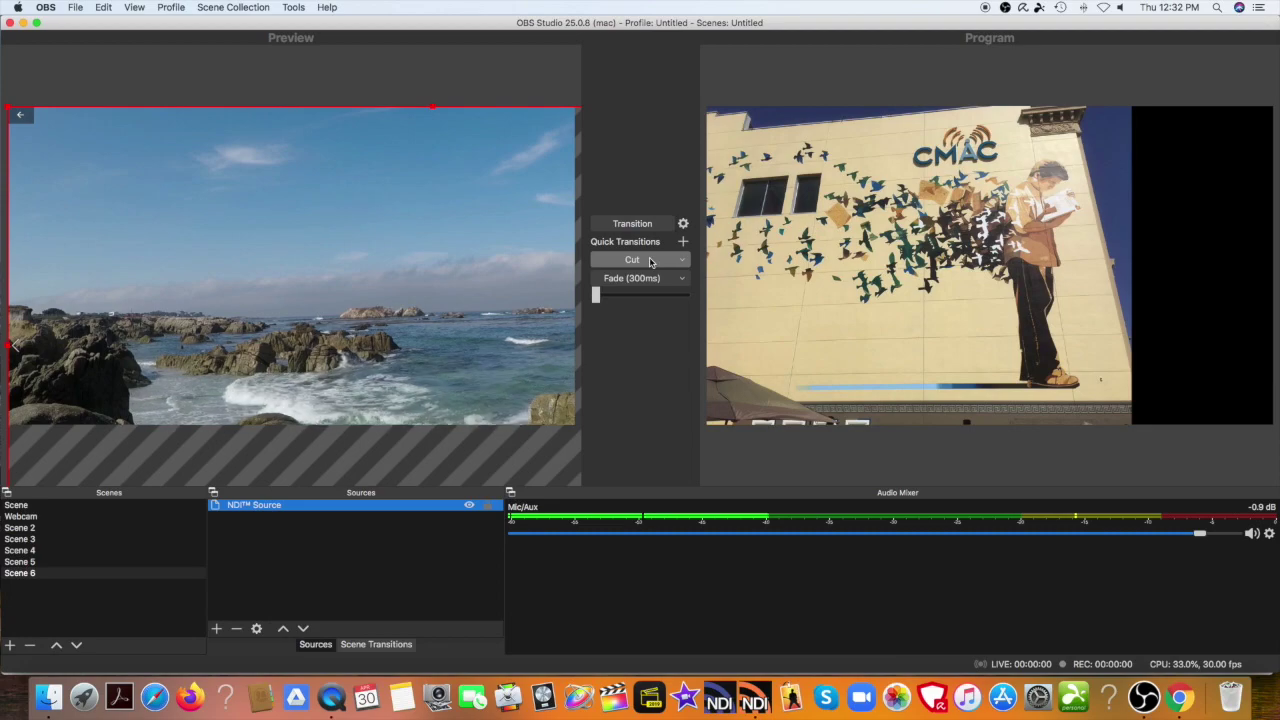
Apply the Fade (300ms) quick transition to send Scene 6 to Program.
left_click(647, 278)
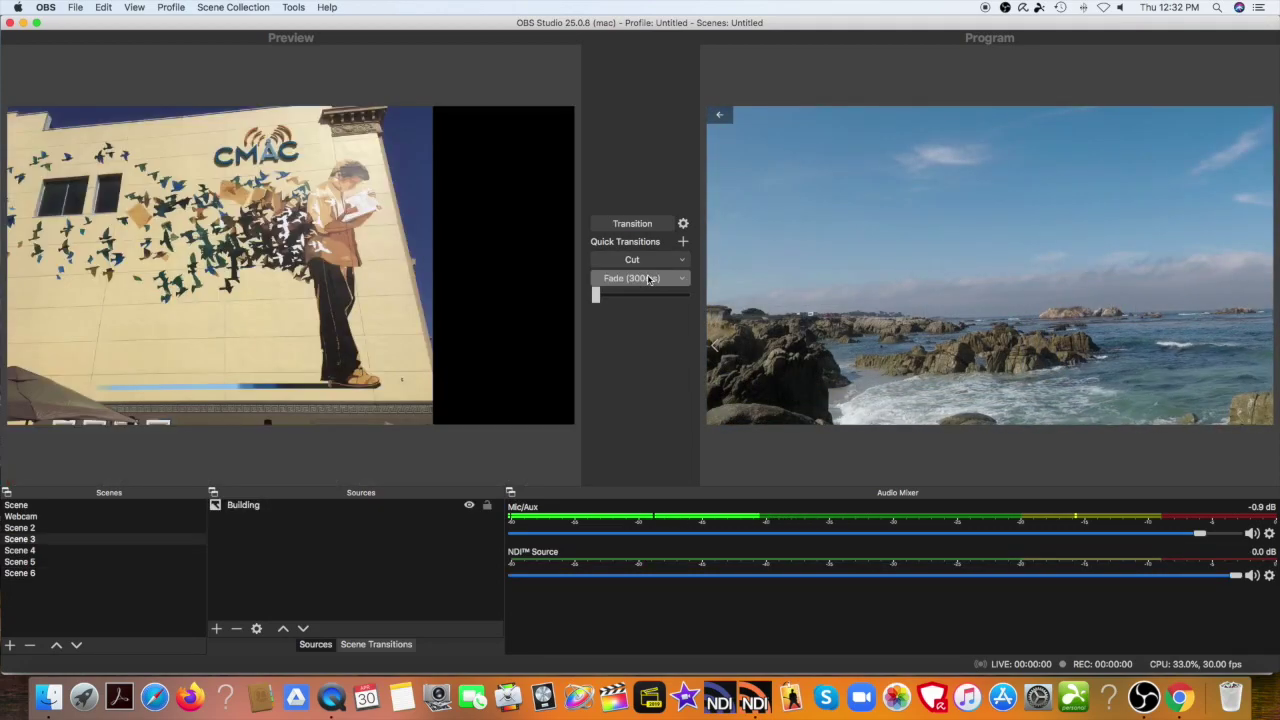